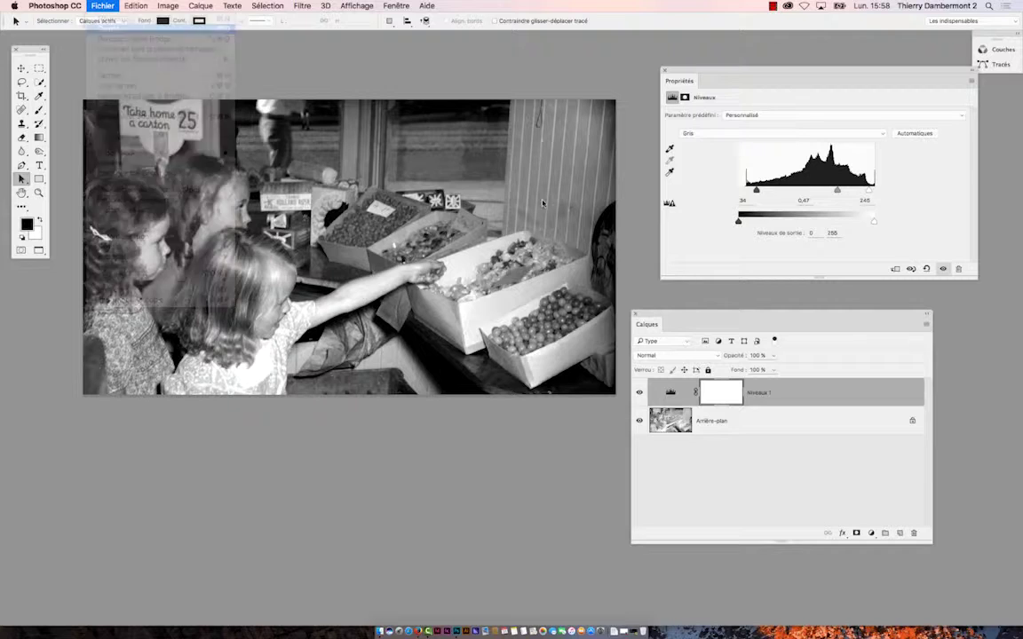
Step: Open the image thomas-ma-story-the-cave-public-domain-no-mod.jpg from the retouching course folder
left_click(477, 125)
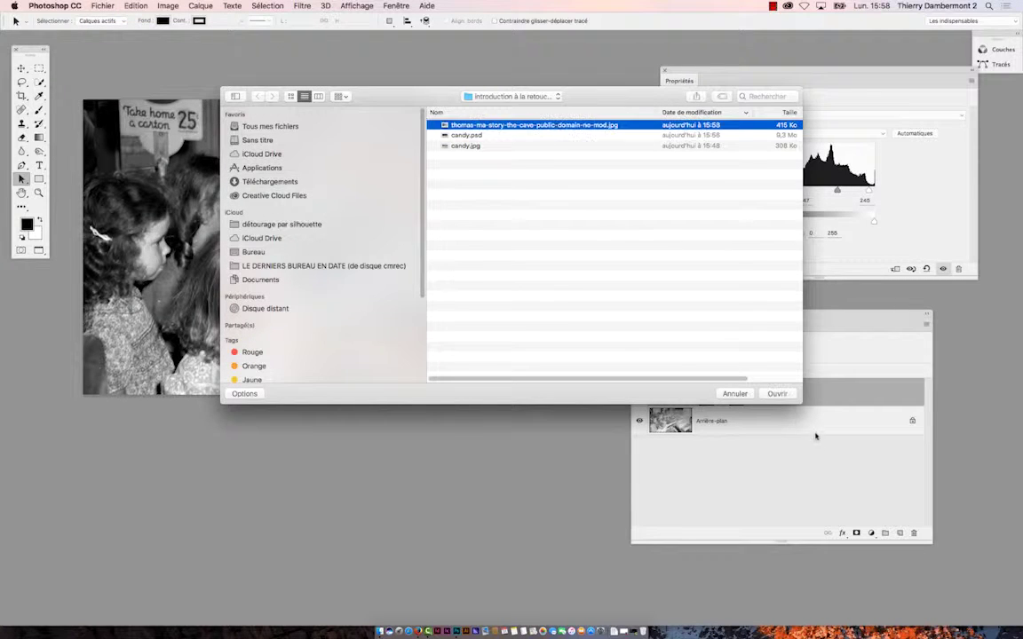
left_click(777, 394)
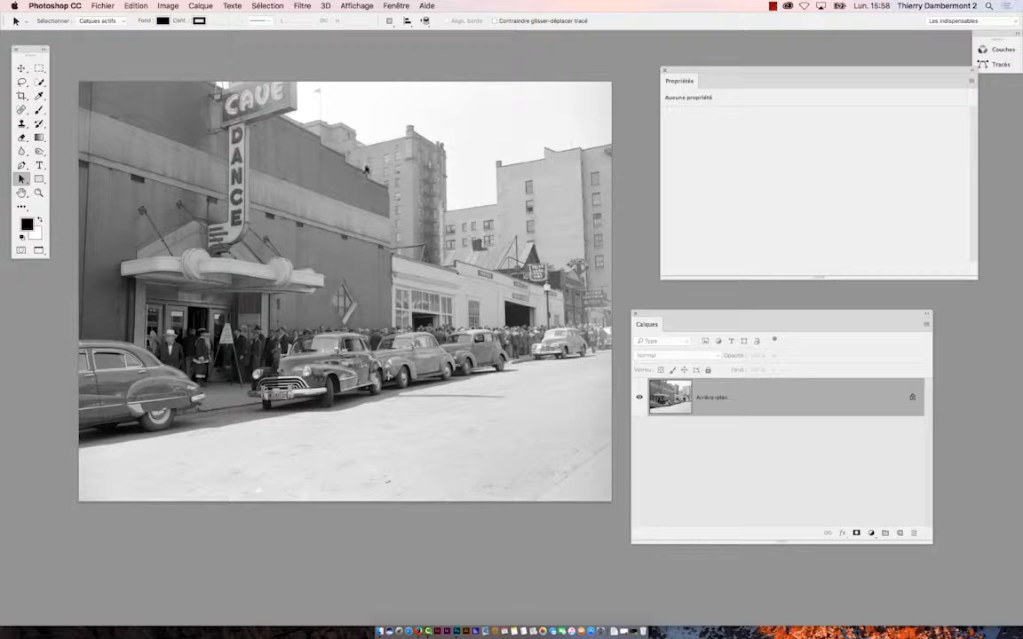
Step: Show the Histogramme panel as a floating panel over the photo and switch it to the expanded view (Affichage agrandi)
left_click(398, 7)
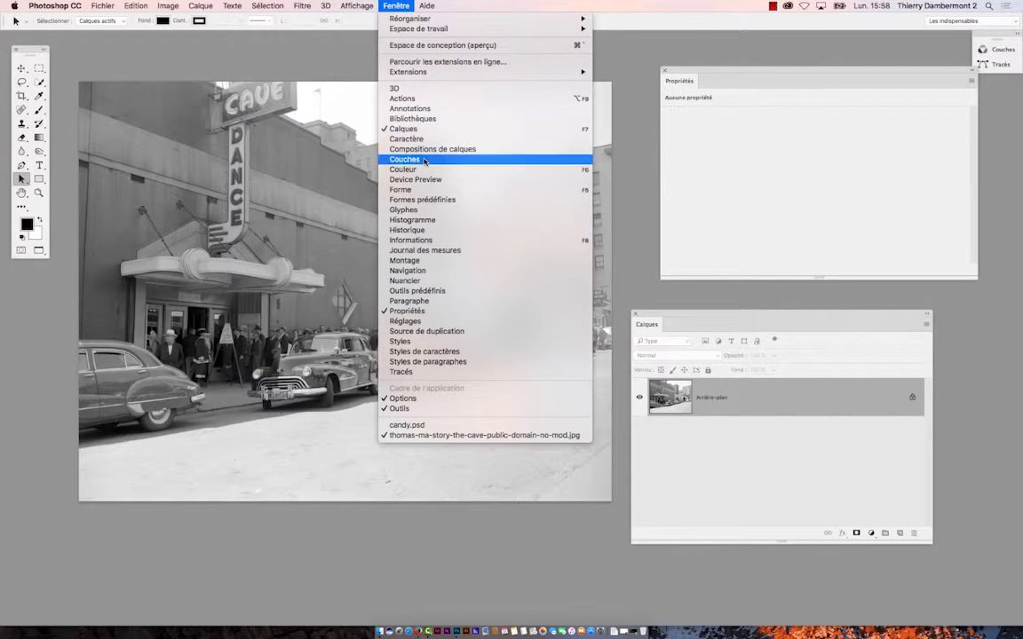
left_click(441, 221)
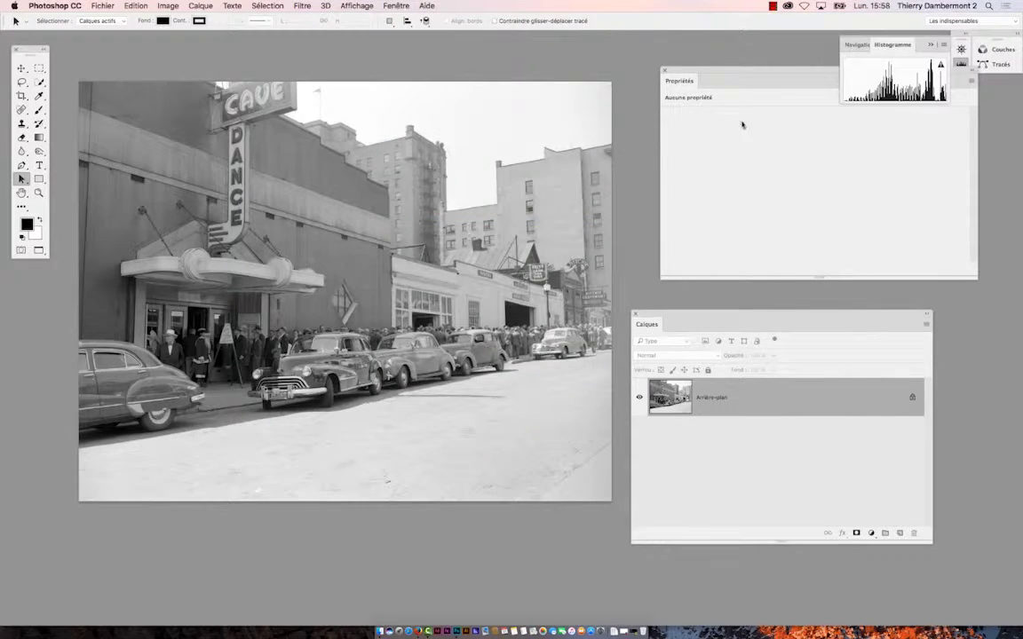
left_click_drag(886, 45, 493, 140)
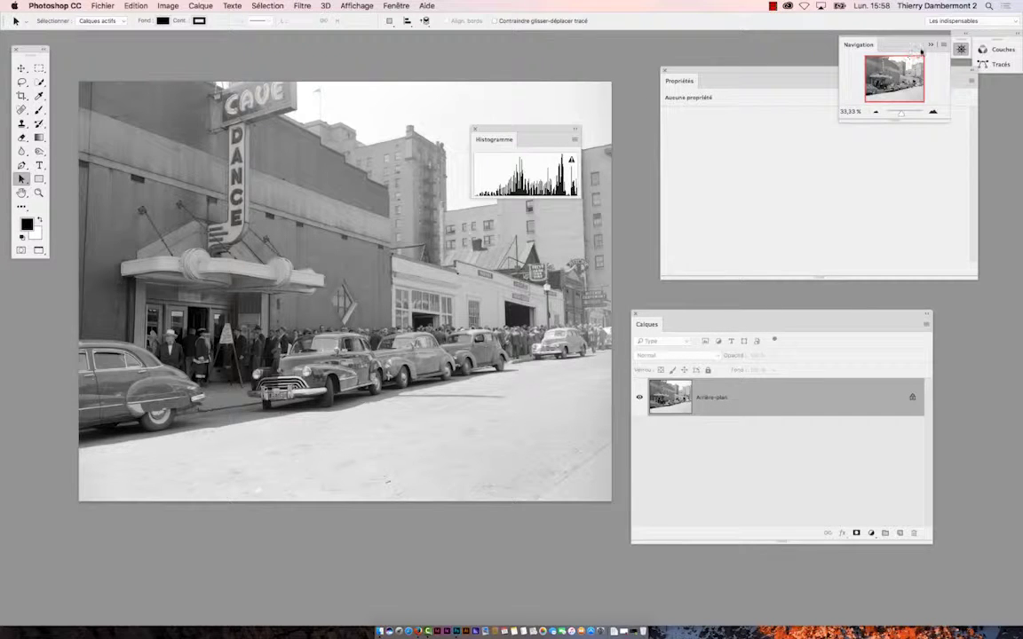
left_click(841, 40)
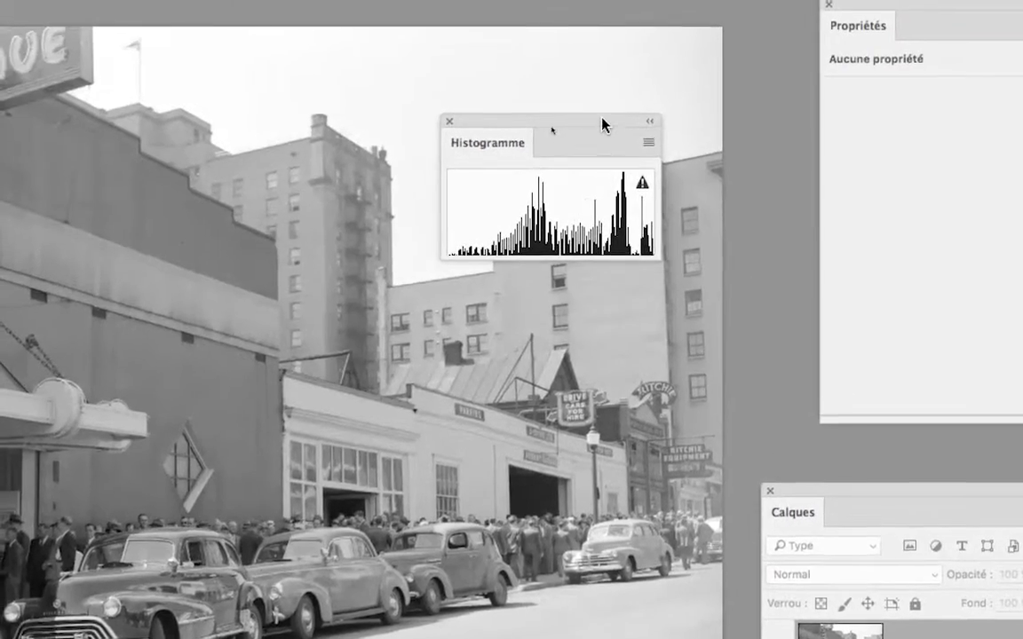
left_click_drag(570, 25, 612, 20)
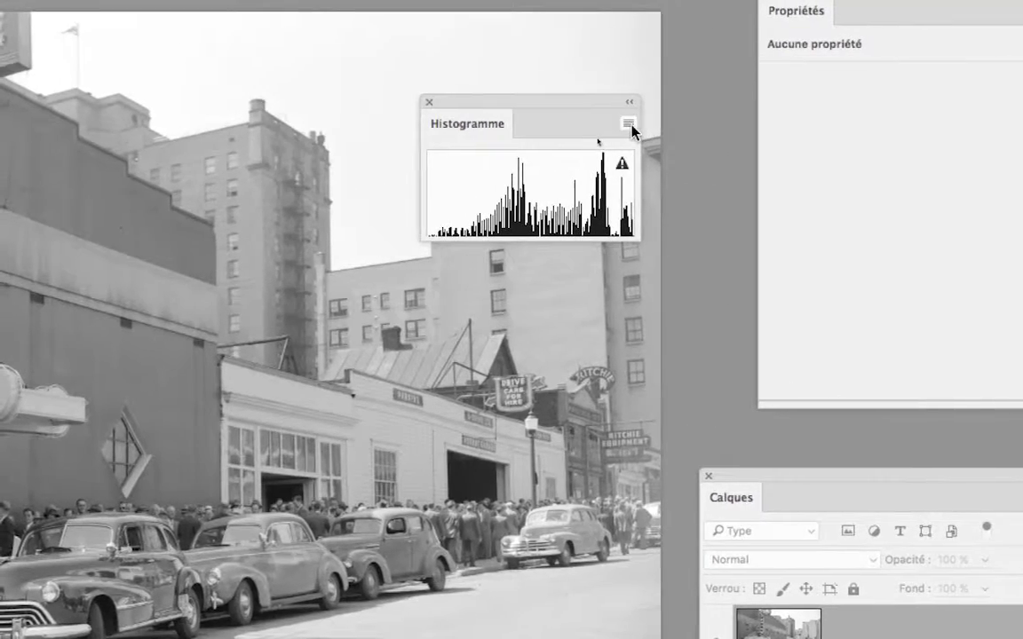
left_click(631, 127)
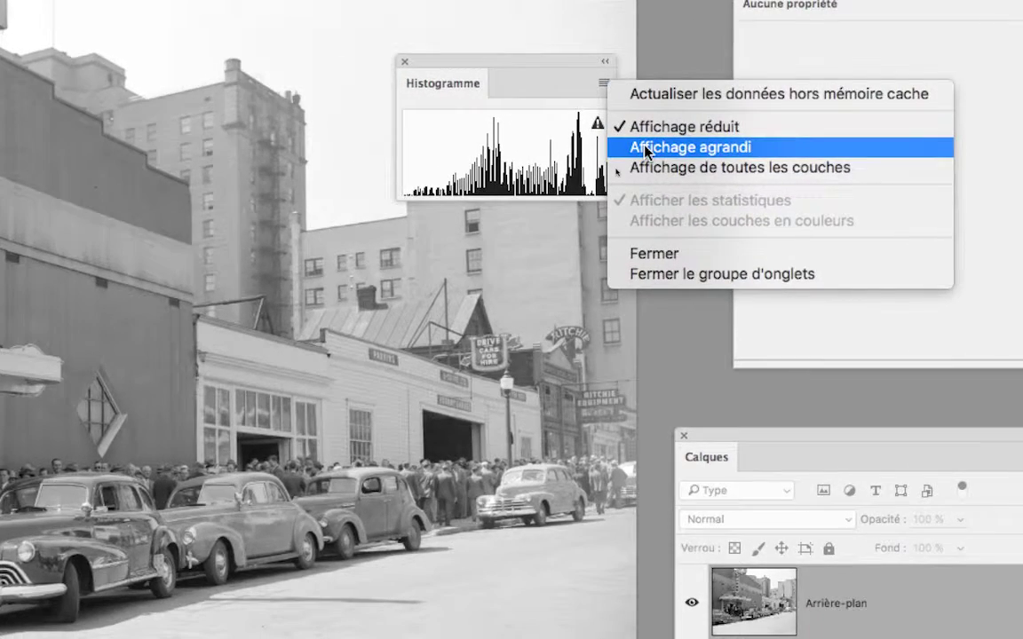
left_click(645, 149)
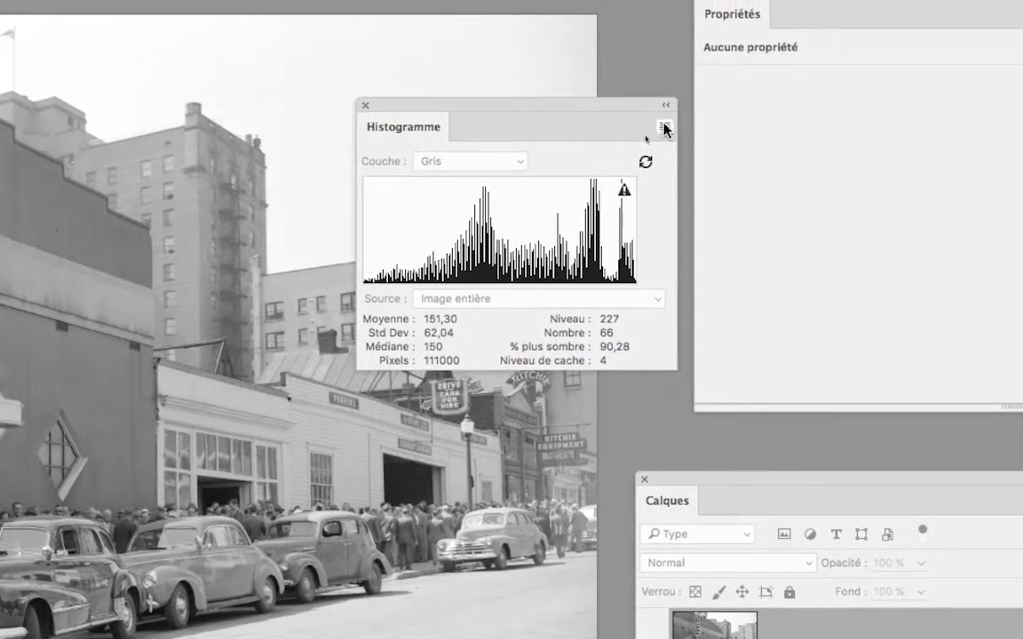
Step: Turn on the histogram's coloured channel display (Afficher les couches en couleurs) and switch it off again
left_click(756, 25)
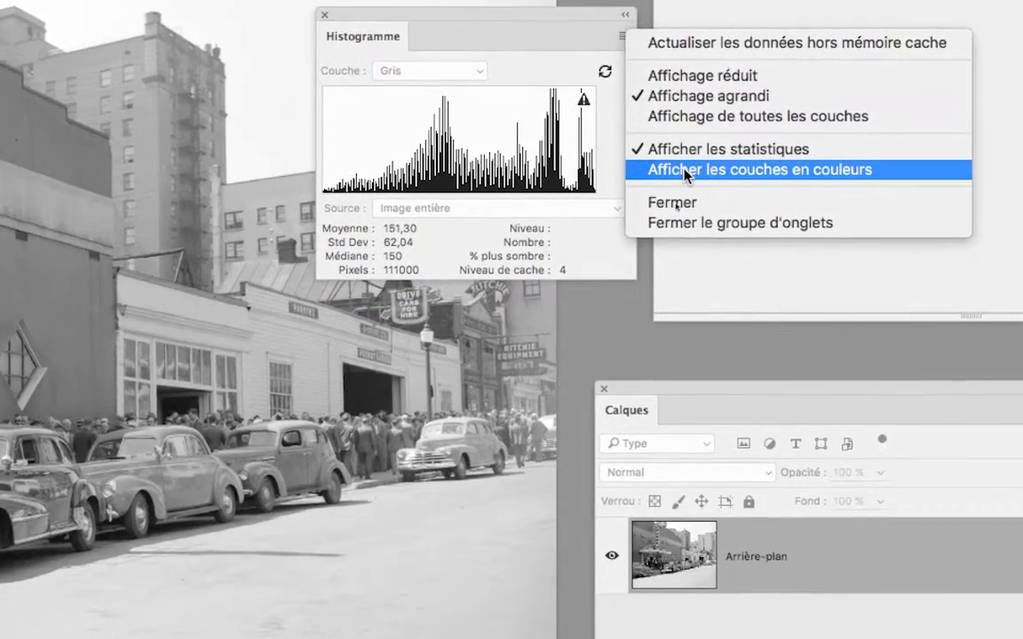
left_click(689, 203)
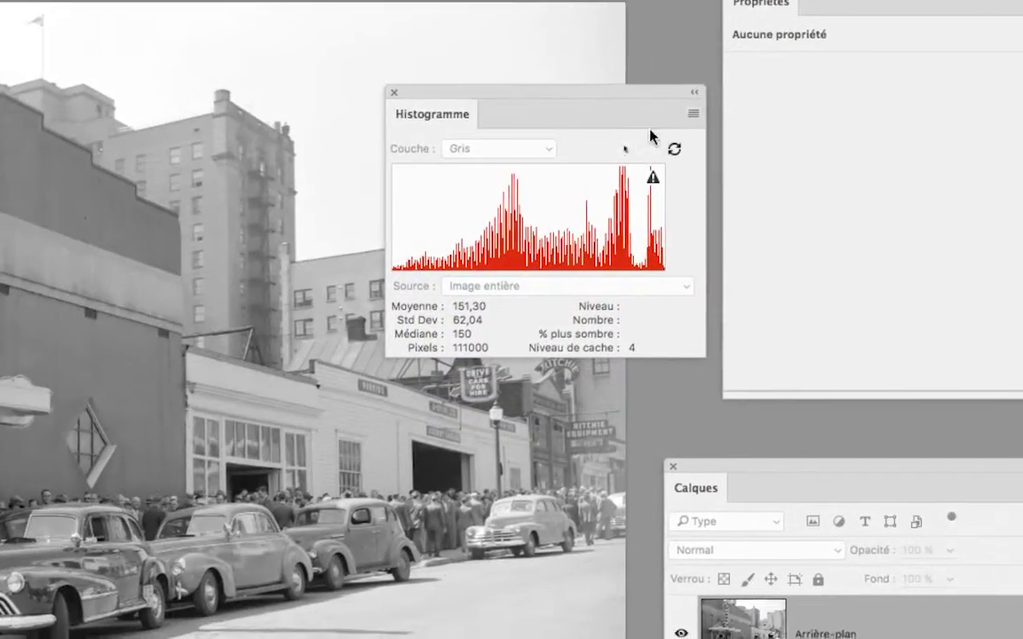
left_click(862, 137)
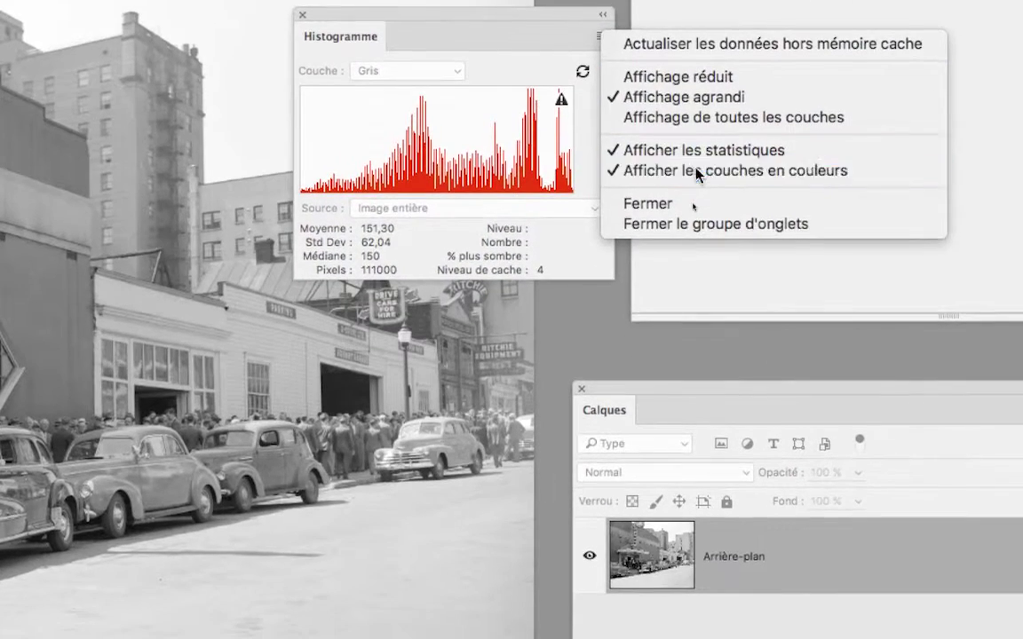
left_click(696, 184)
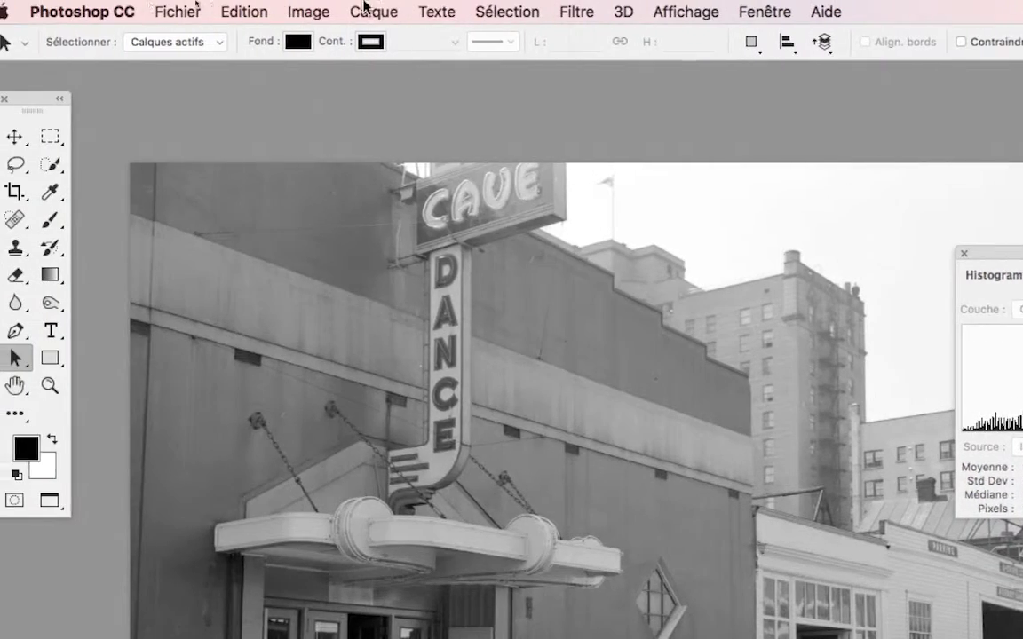
Step: Check which colour mode the photo uses without changing it
left_click(349, 7)
mouse_move(350, 27)
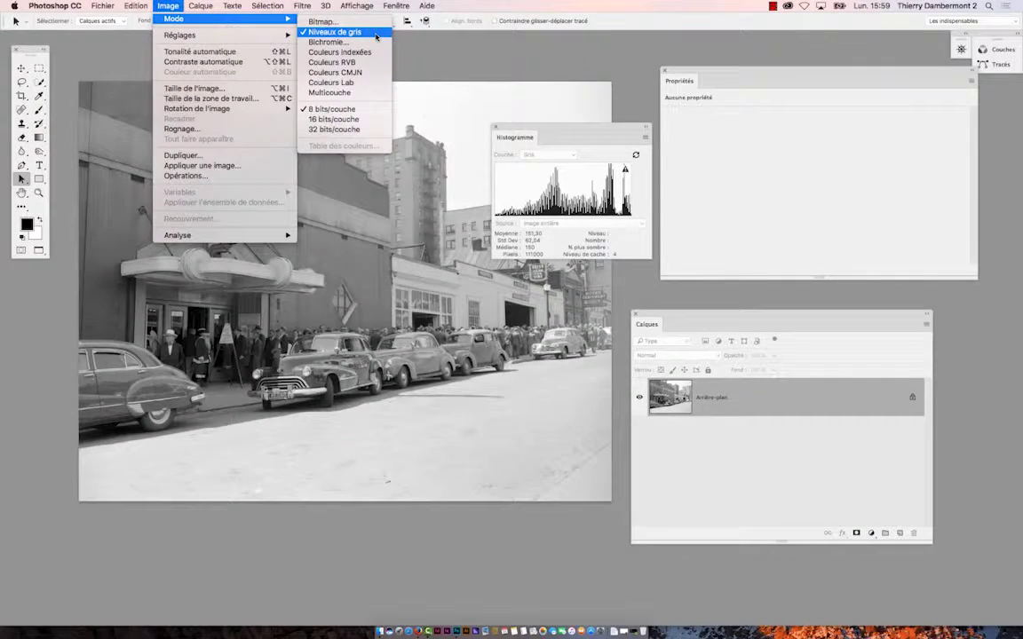
left_click(461, 18)
Step: Show the Couches panel as a floating panel, enlarge it and place it above the Calques panel
left_click(397, 6)
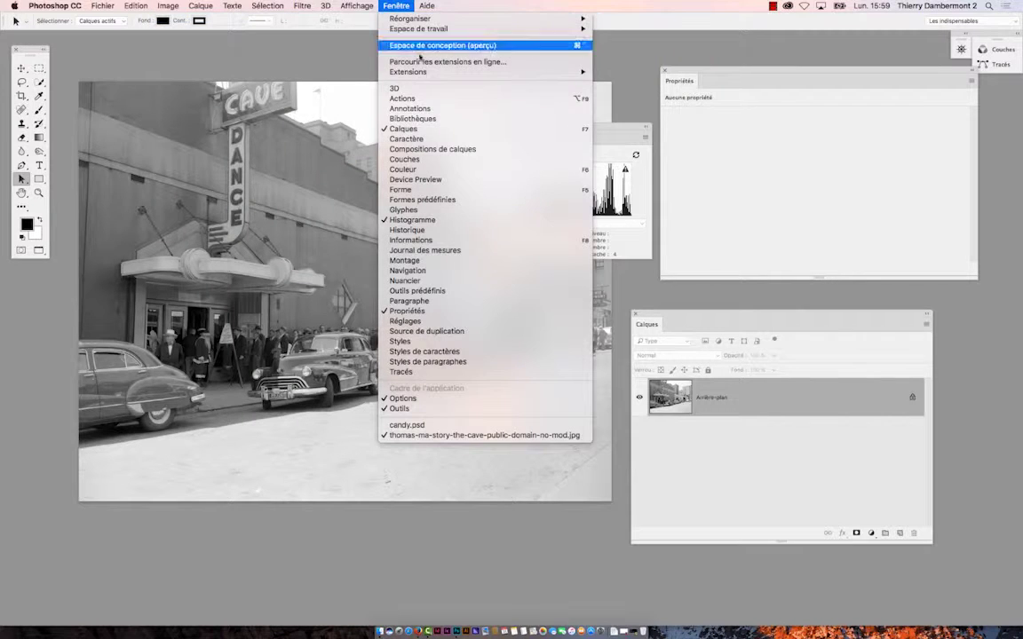
left_click(417, 144)
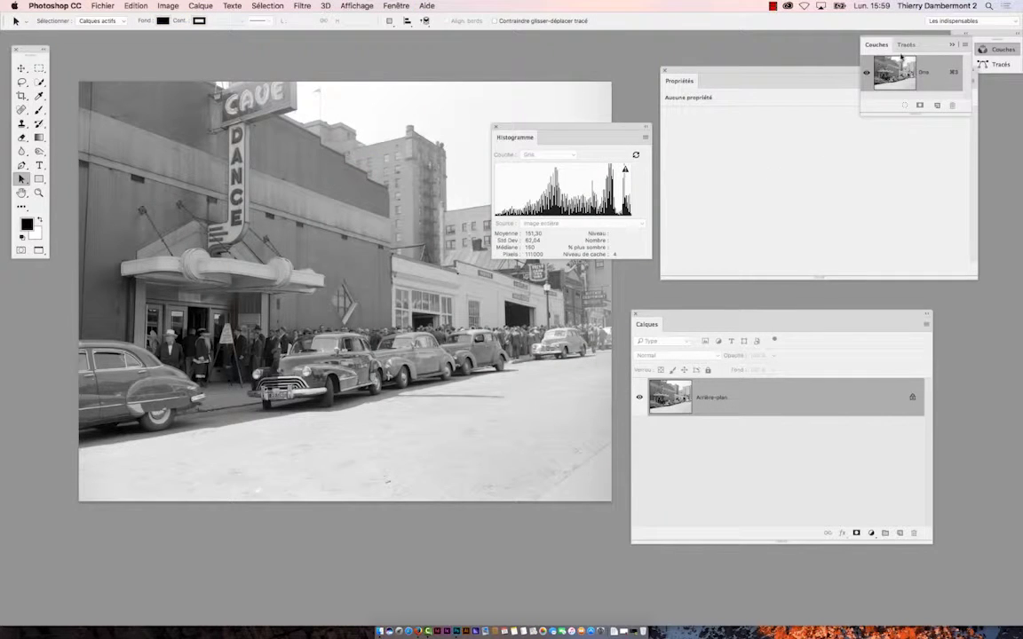
left_click_drag(875, 44, 304, 63)
left_click(953, 44)
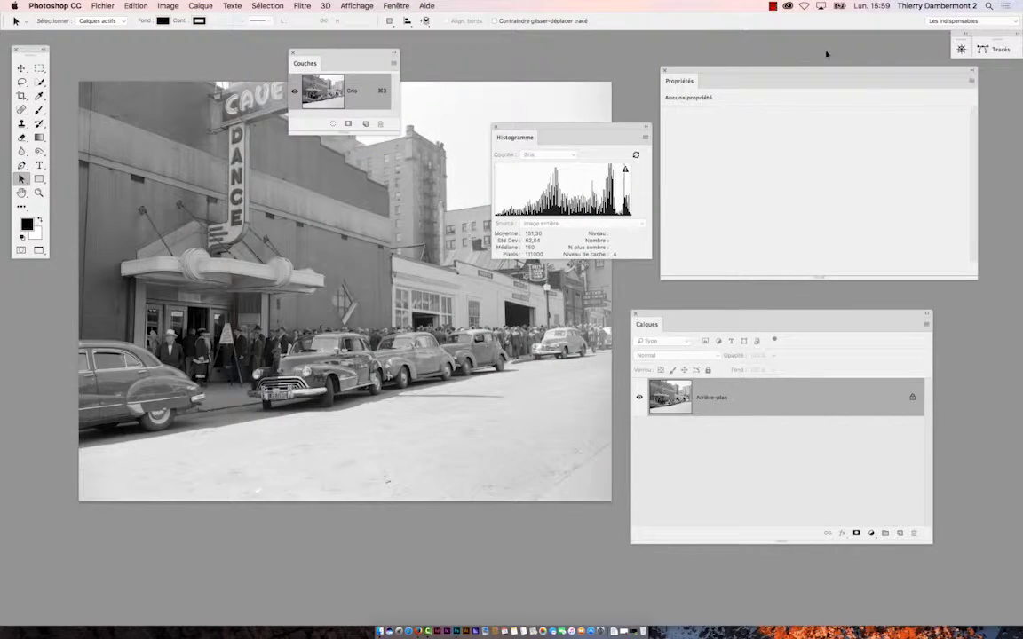
left_click_drag(398, 135, 537, 194)
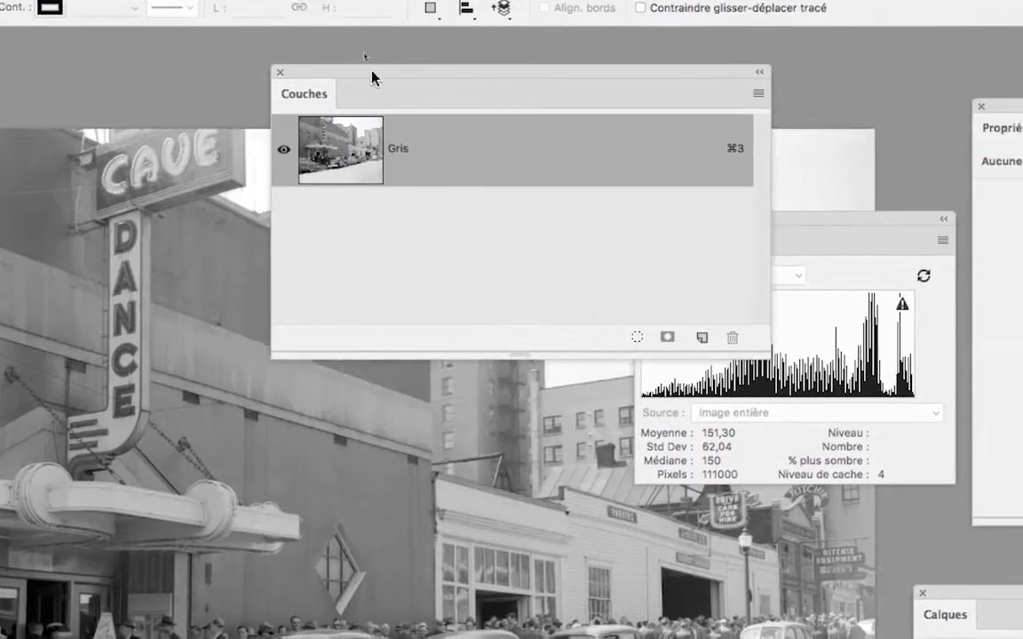
left_click_drag(354, 49, 843, 196)
left_click_drag(517, 130, 587, 144)
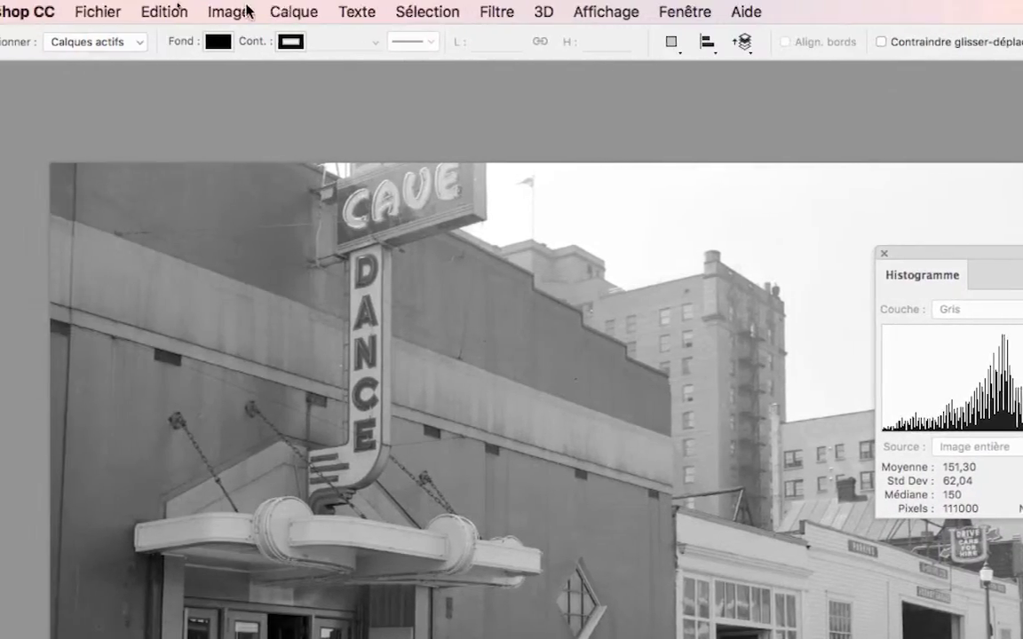
Step: Examine the available colour modes and bit depths for the photo
left_click(55, 11)
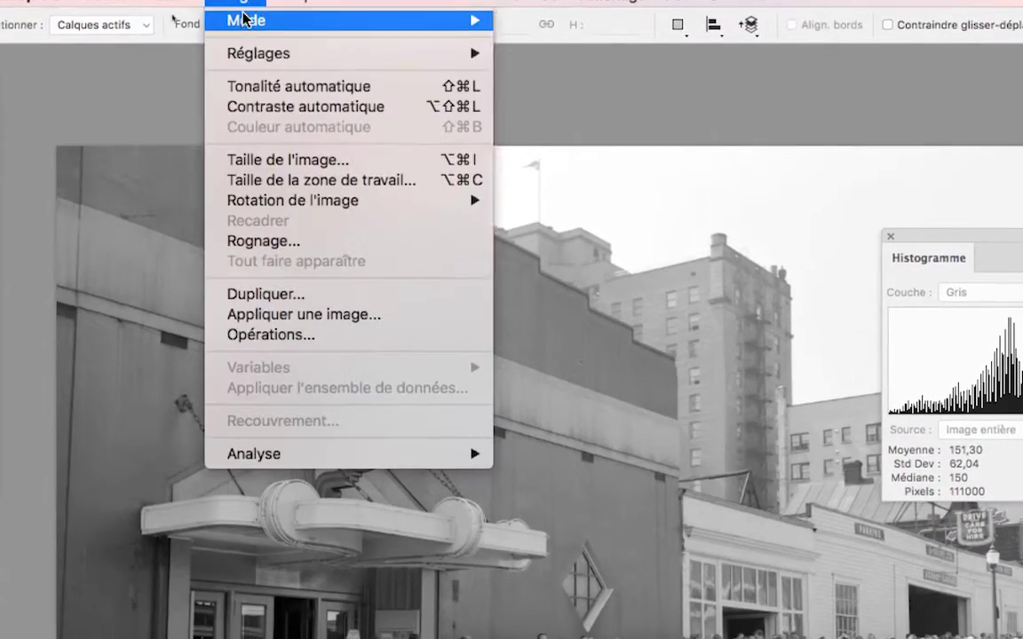
mouse_move(164, 40)
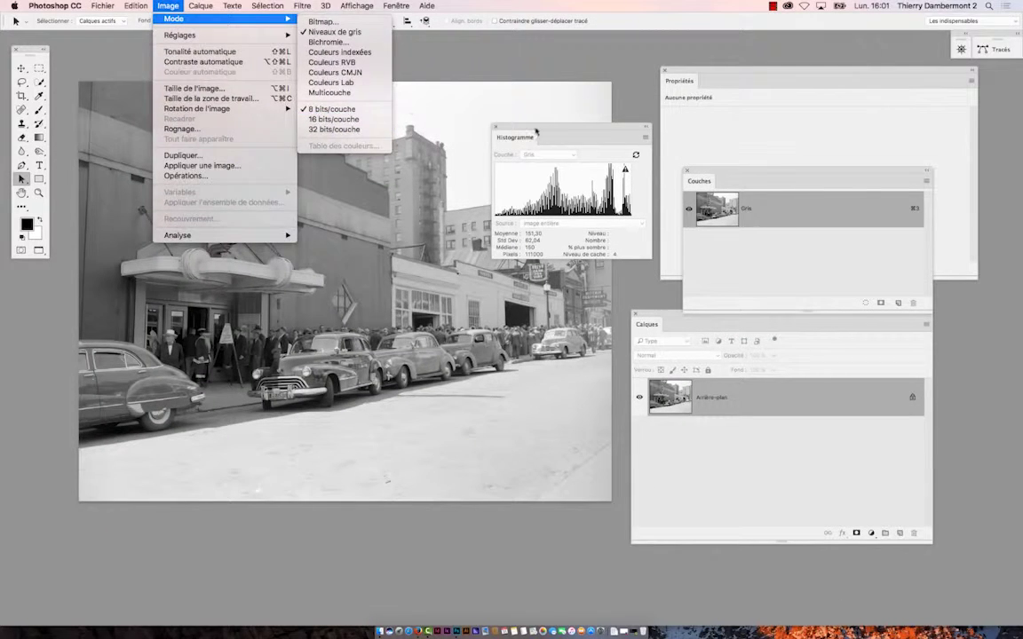
left_click(632, 98)
Step: Close the Histogramme panel and add a Courbes adjustment layer above the Arrière-plan layer with the default settings
left_click(497, 127)
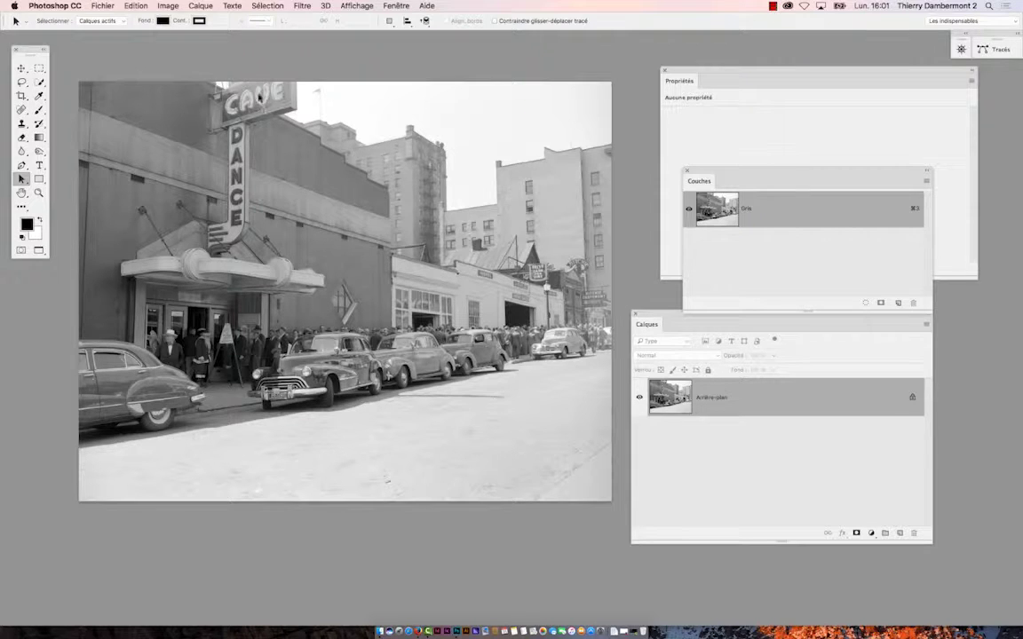
left_click(168, 6)
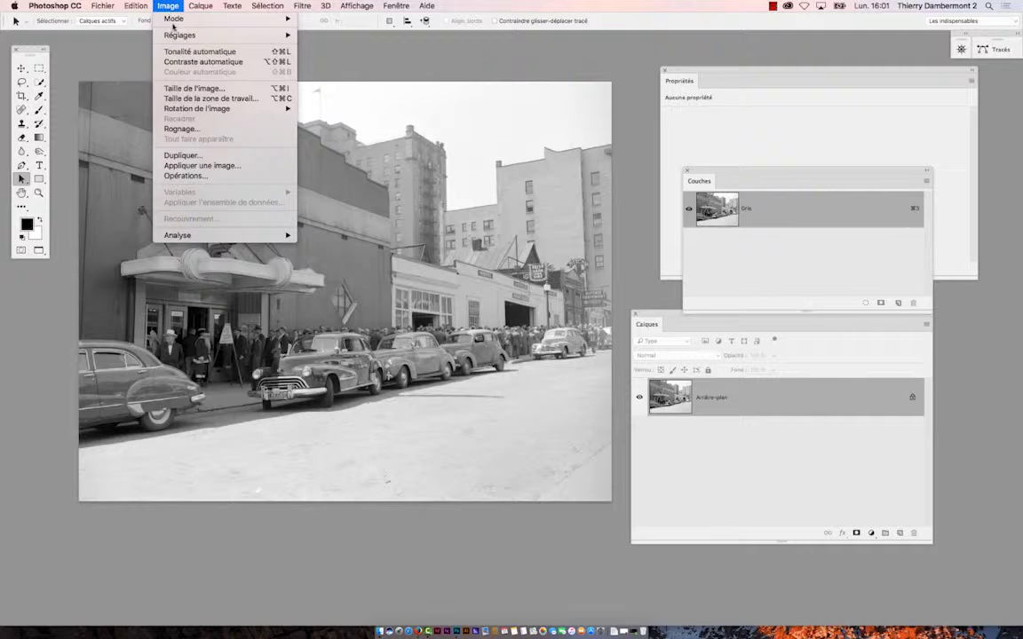
mouse_move(200, 7)
mouse_move(239, 143)
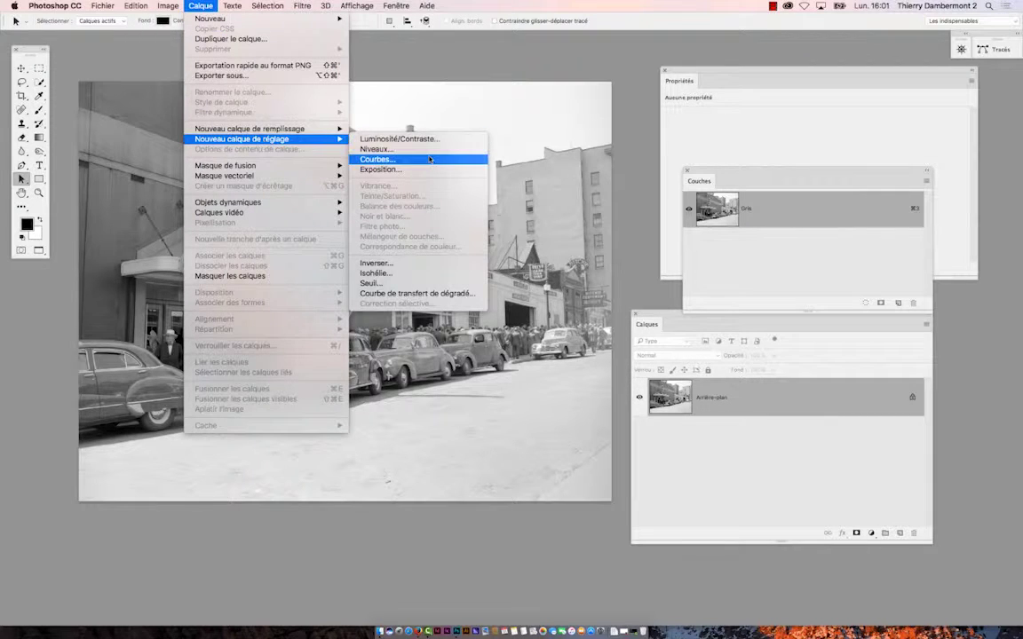
left_click(389, 159)
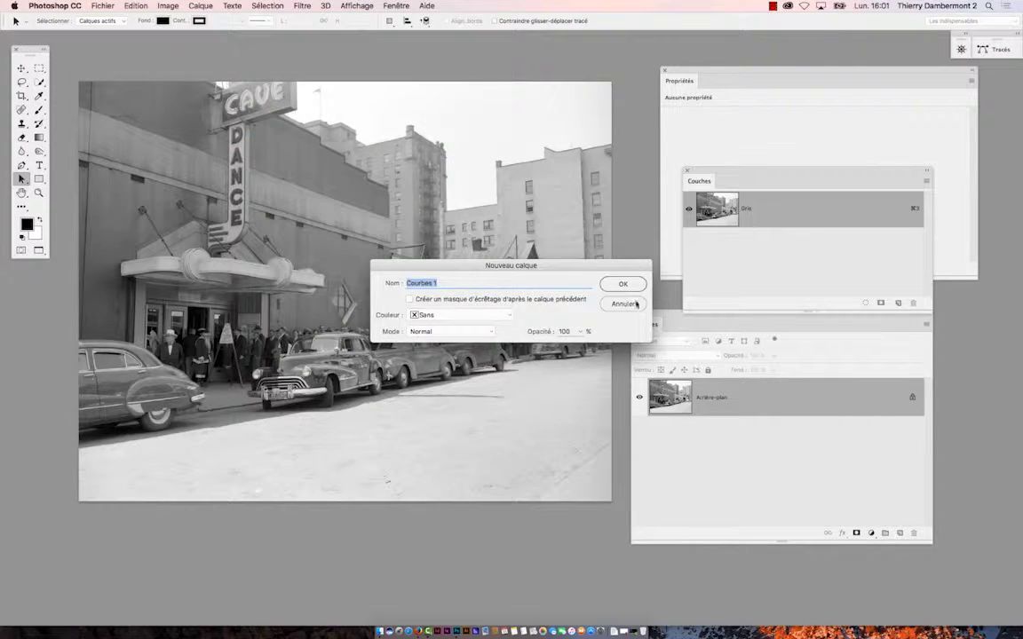
key("Return")
Step: Move the Couches panel away from the Propriétés panel, then reposition and enlarge Propriétés so the curve has more room
left_click_drag(766, 75, 575, 118)
left_click(778, 182)
left_click_drag(778, 182, 244, 477)
left_click_drag(822, 325, 882, 451)
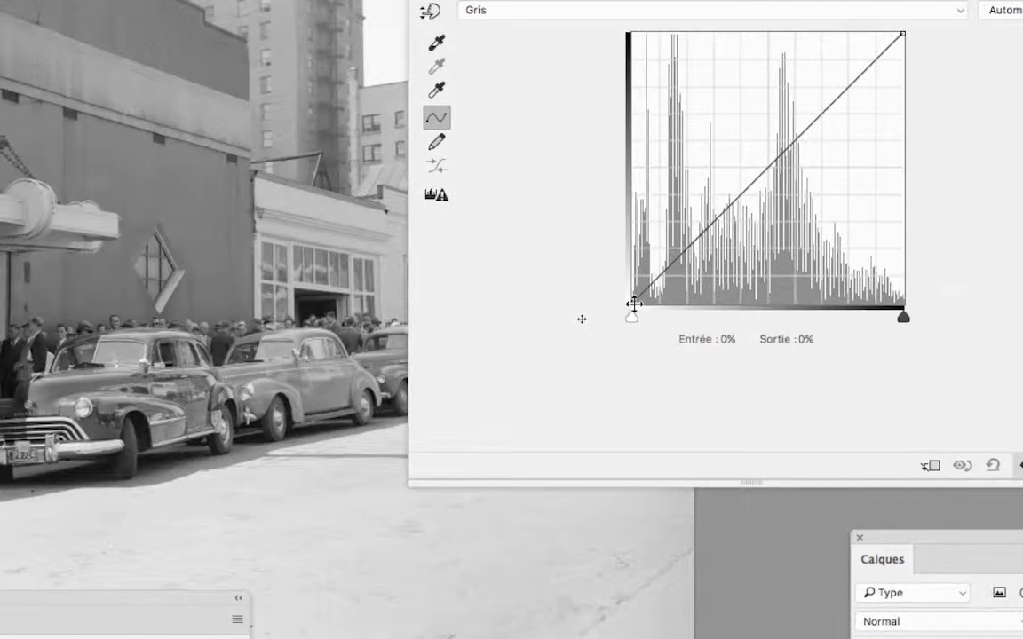
Step: Increase the contrast by moving the curve's black end point to 81 % input and its white end point to 12 % input, 0 % output
left_click(635, 304)
mouse_move(584, 319)
left_mouse_down()
mouse_move(628, 320)
mouse_move(576, 319)
left_mouse_up()
left_click_drag(636, 303, 575, 311)
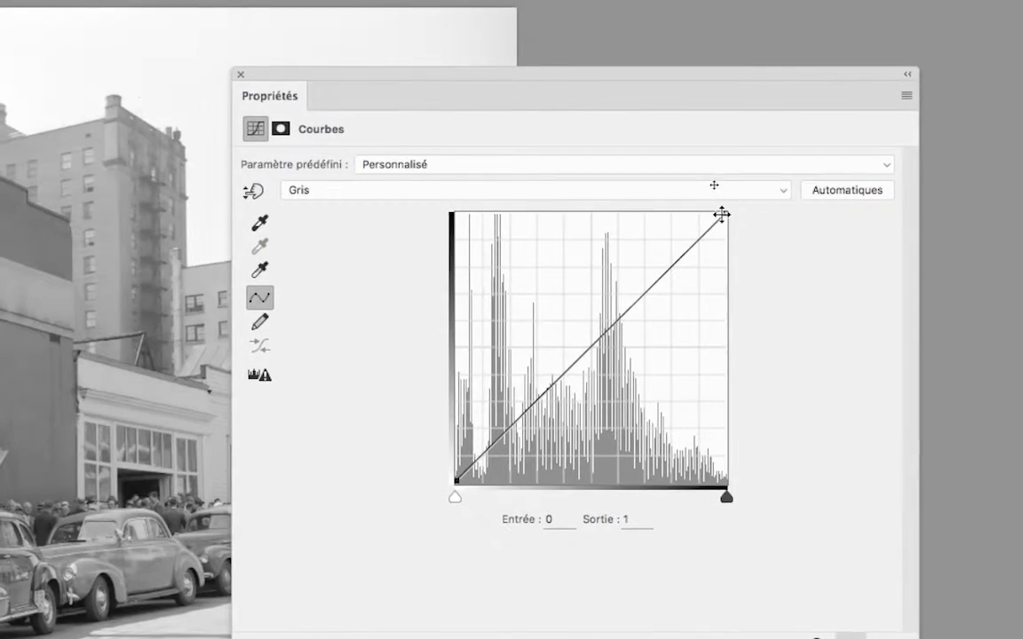
left_click_drag(741, 199, 705, 216)
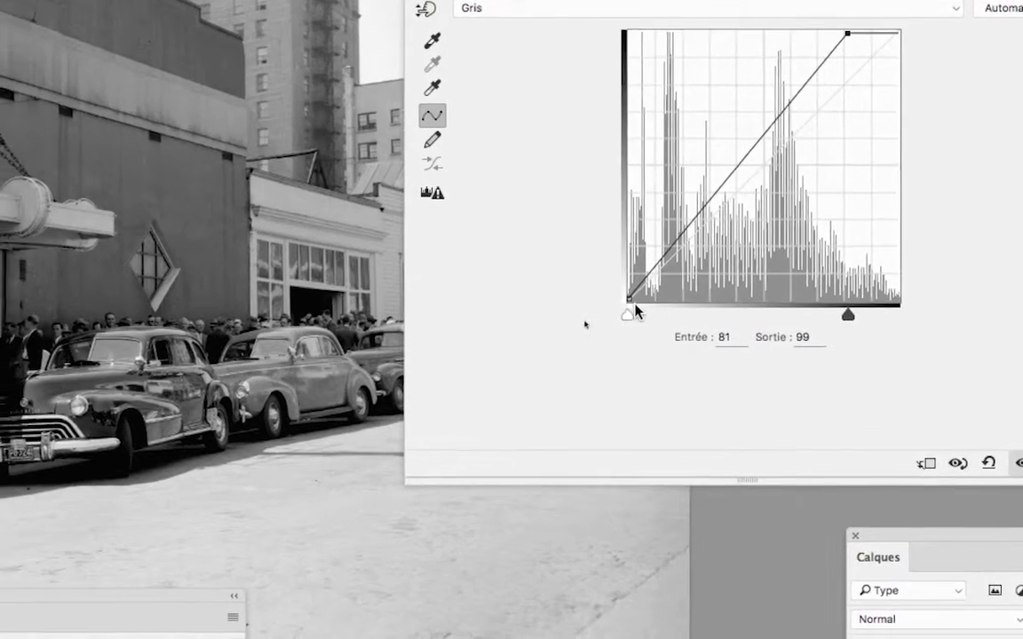
left_click(592, 304)
left_click_drag(632, 313, 649, 309)
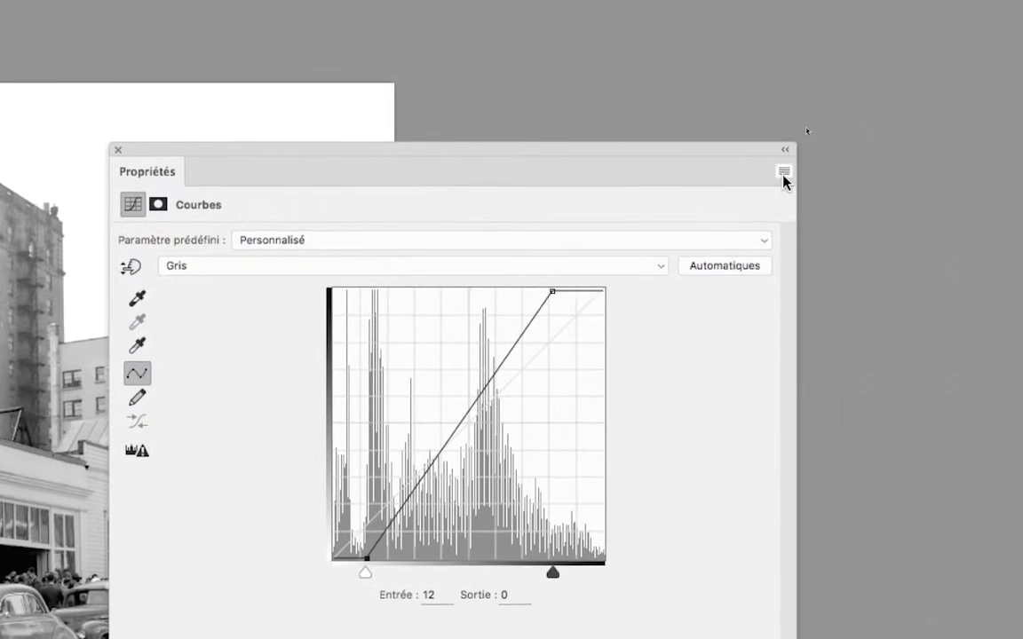
Step: Set the curve display options to show the quantity as Lumière (0-255)
left_click(783, 177)
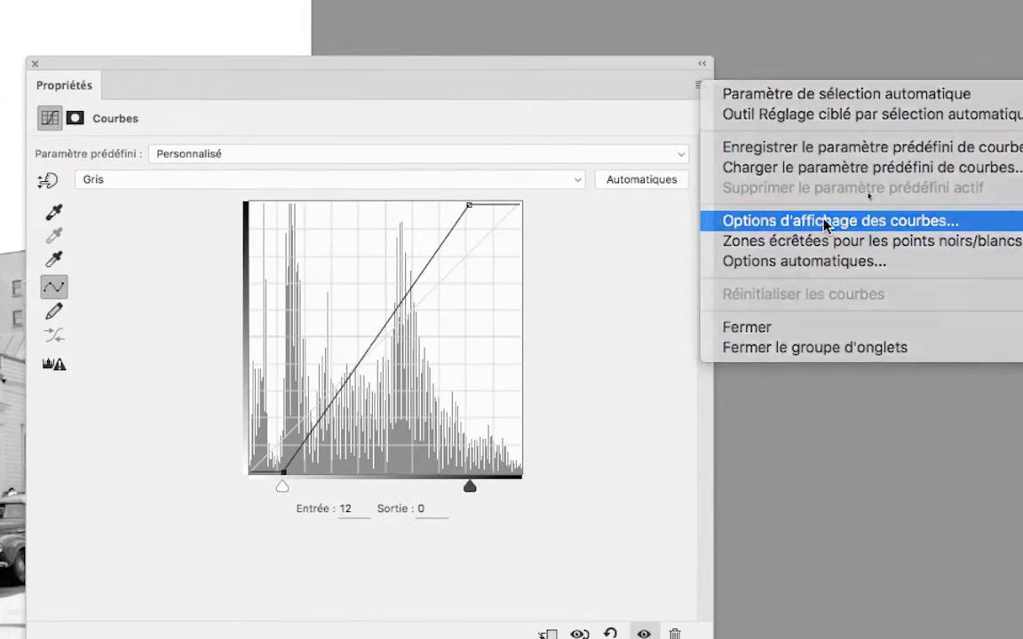
left_click(818, 226)
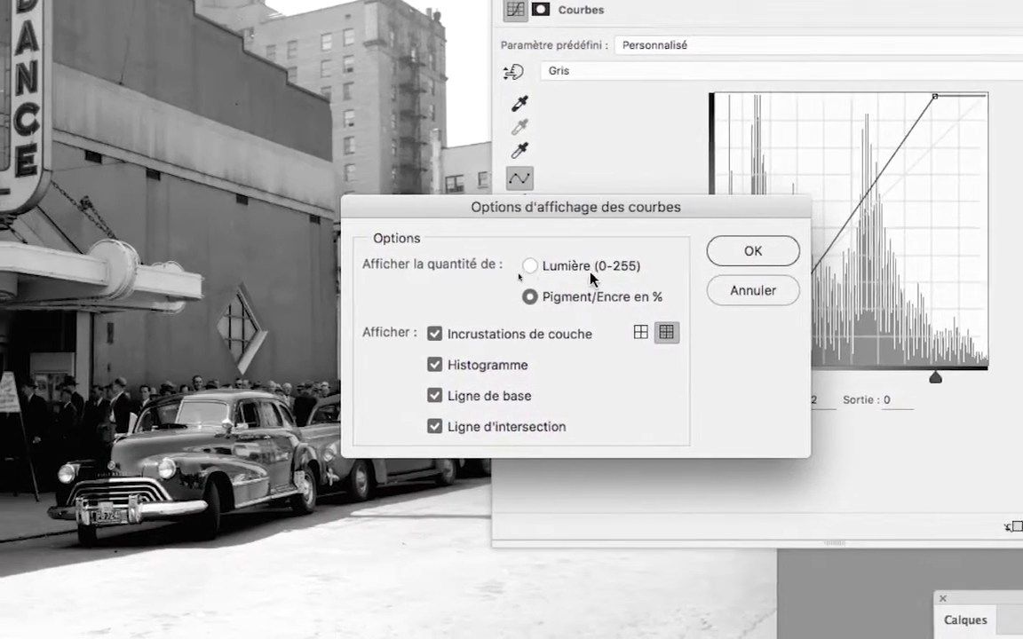
left_click(459, 289)
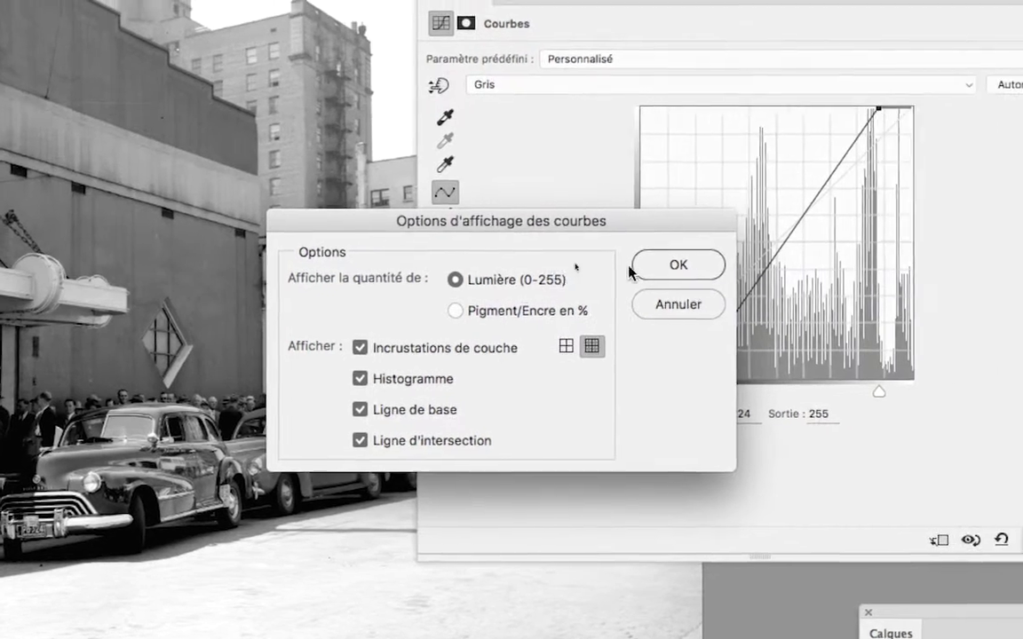
left_click(749, 247)
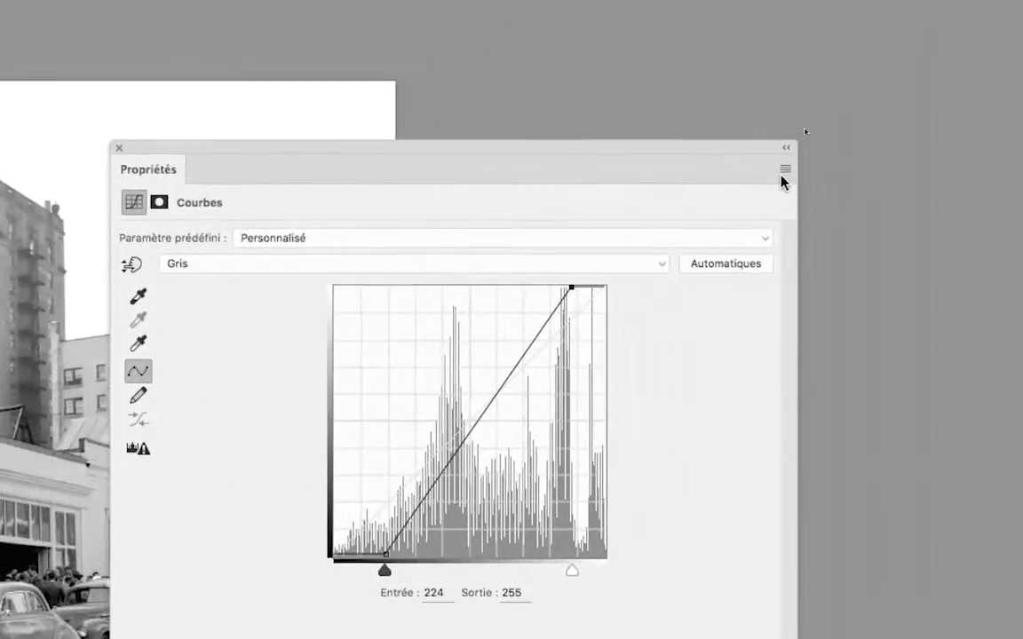
Step: Check the curve display options and accept them with the quantity shown as Lumière (0-255)
left_click(783, 174)
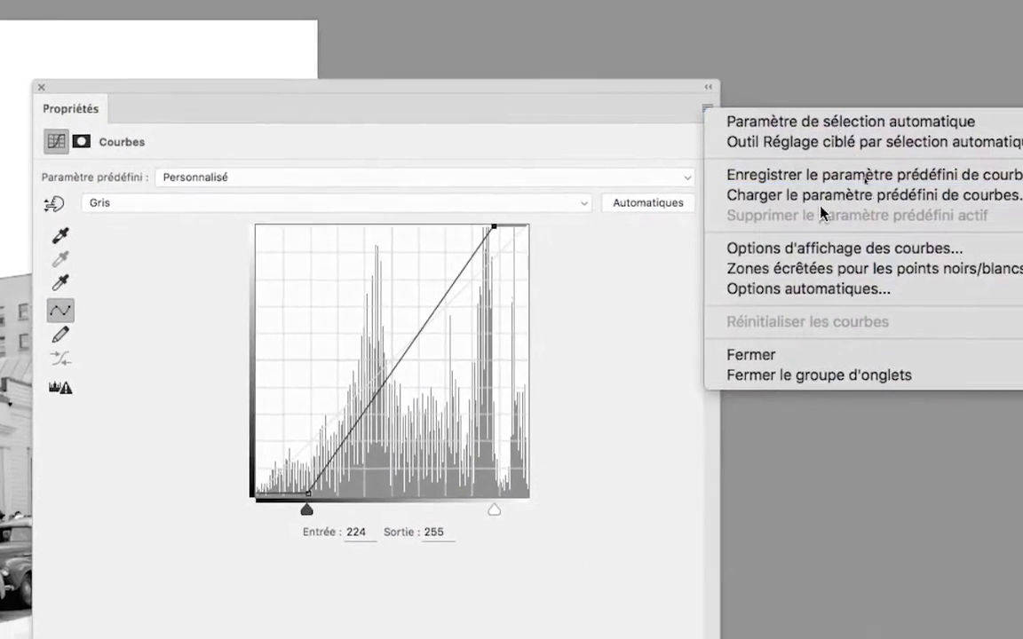
left_click(824, 227)
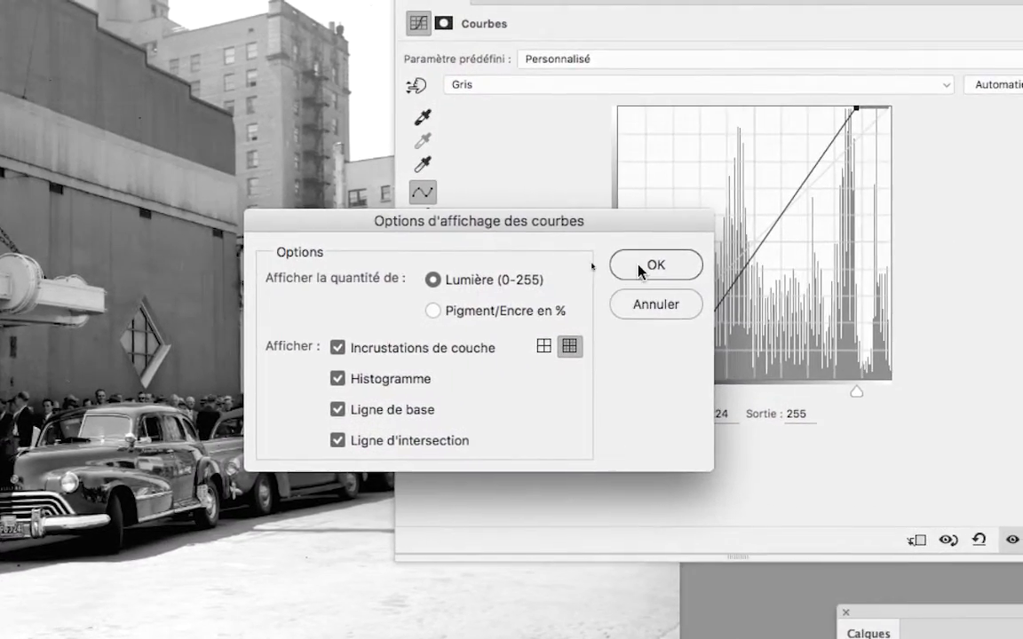
left_click(718, 252)
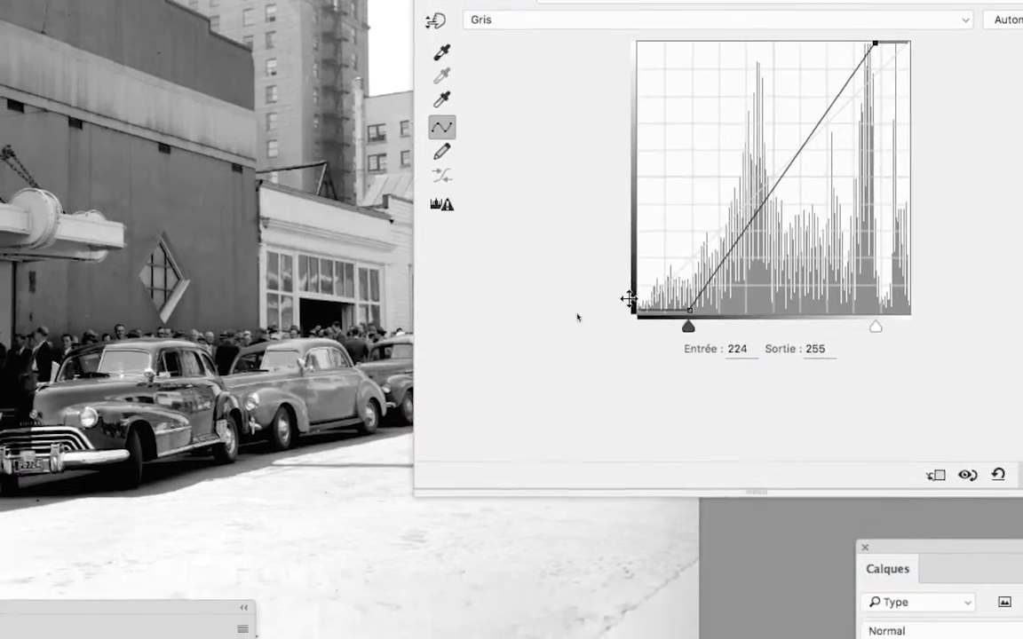
Step: Move the curve's black point to 0 input and on to 35, and set the white point to 255 input
left_click(731, 364)
left_click_drag(650, 303, 604, 309)
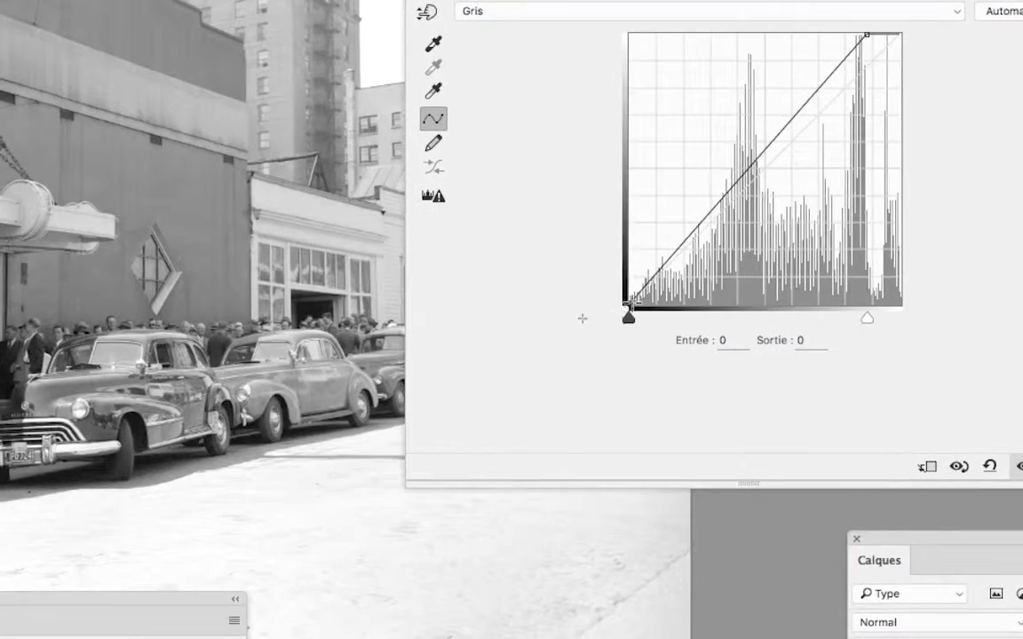
left_click_drag(628, 317, 665, 317)
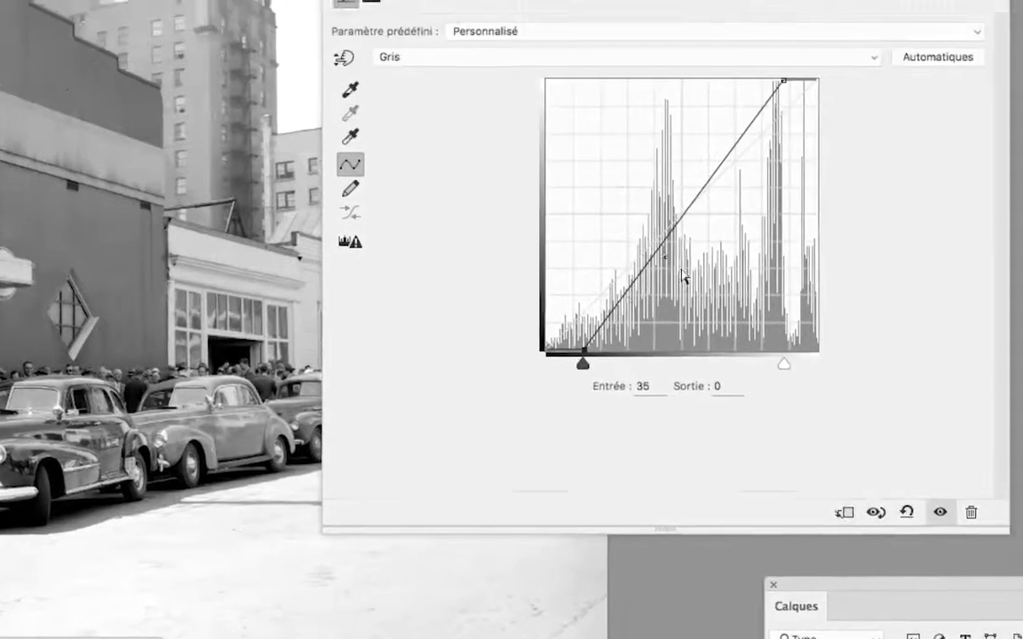
left_click(795, 83)
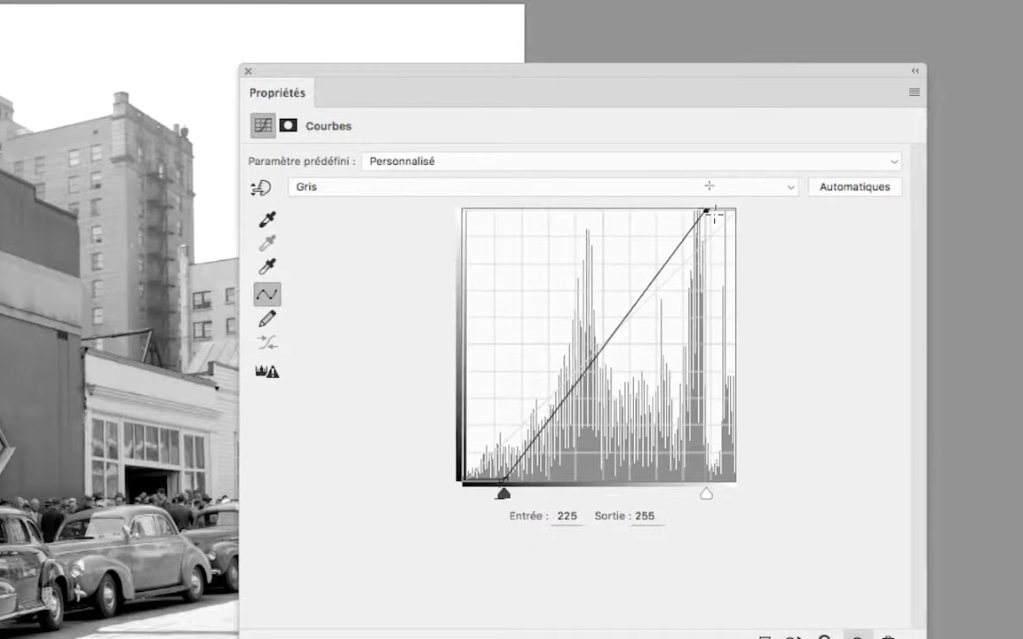
left_click_drag(714, 215, 747, 210)
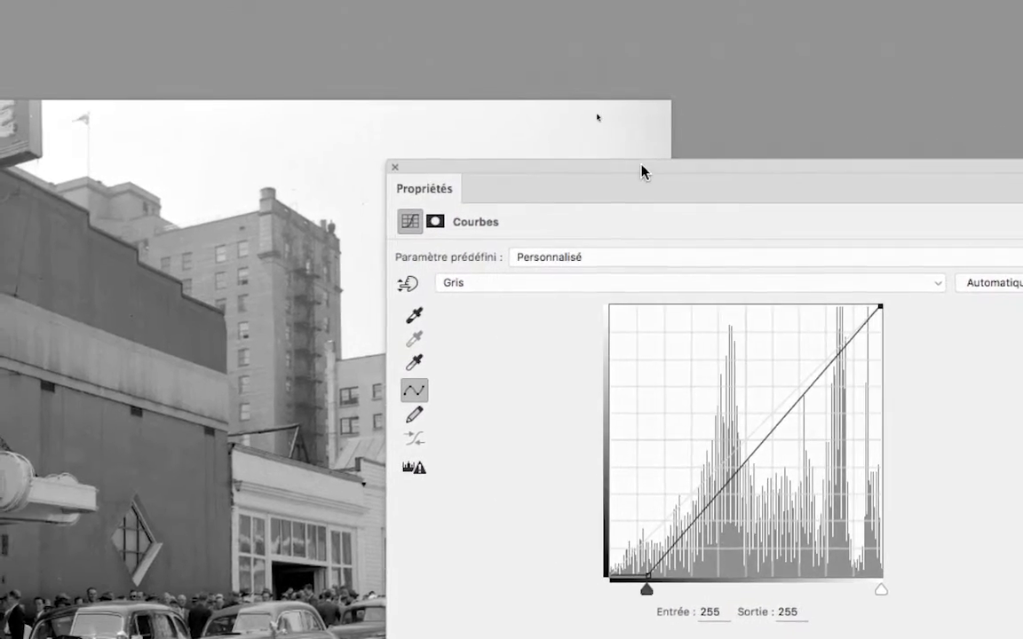
Step: Move the Propriétés panel aside, then set the curve's white point to 230 input and its black point to about 35 input
left_click_drag(476, 72, 711, 128)
left_click_drag(949, 269, 940, 226)
left_click_drag(803, 133, 804, 130)
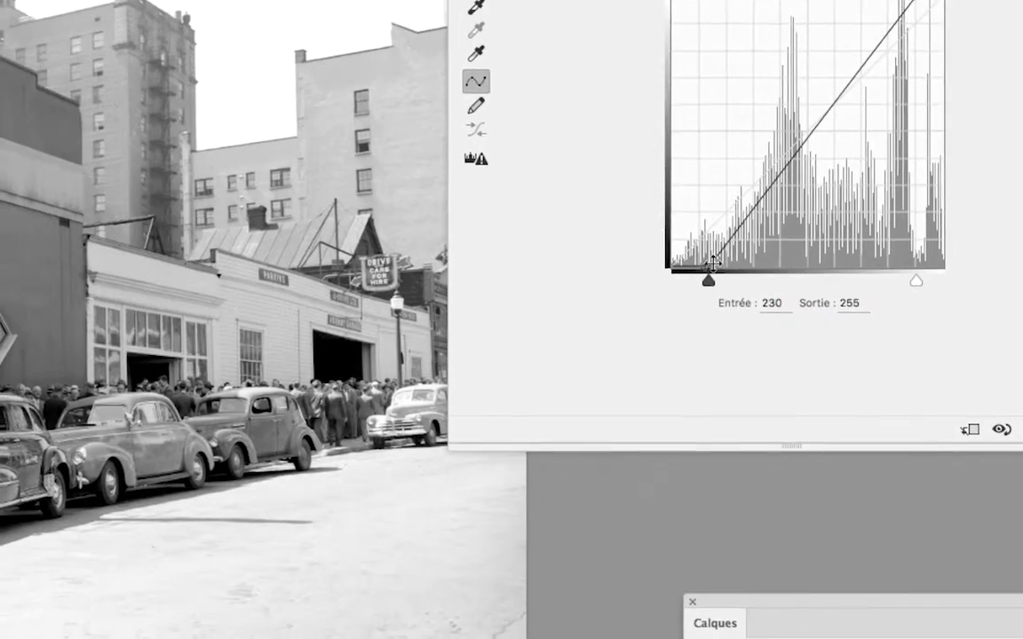
left_click_drag(576, 449, 538, 448)
mouse_move(699, 267)
left_mouse_down()
mouse_move(742, 267)
mouse_move(670, 266)
mouse_move(715, 267)
left_mouse_up()
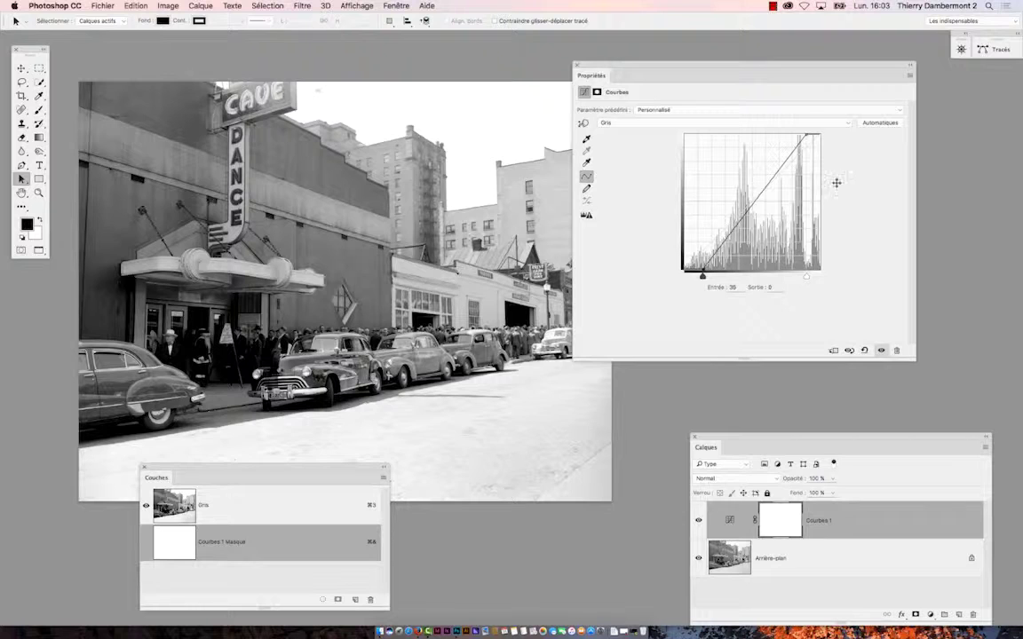
Step: Compare the photo with and without the correction by toggling the visibility of the Courbes 1 layer
left_click(698, 522)
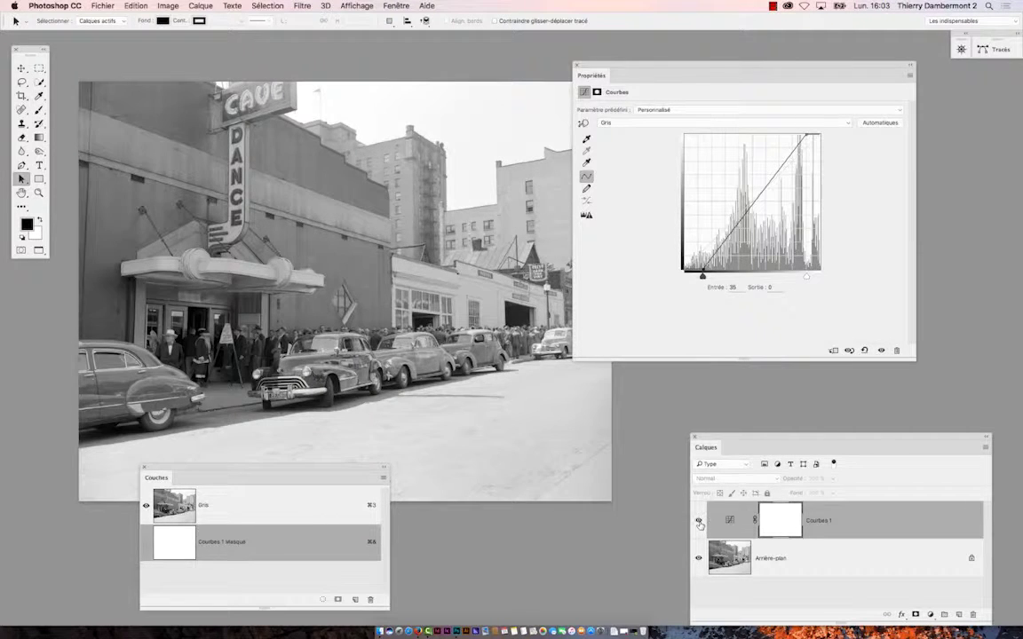
left_click(698, 521)
left_click(698, 522)
left_click(698, 521)
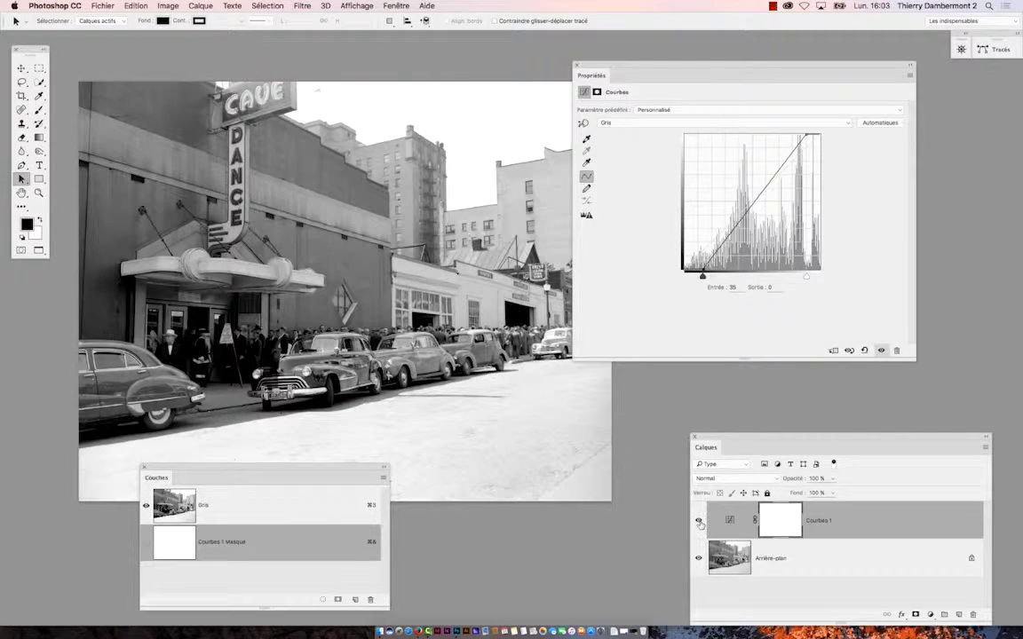
left_click(698, 521)
left_click(698, 521)
Step: Set the curve's black point to 22 input, 0 output, and compare the image with Courbes 1 hidden and shown
left_click_drag(703, 275, 696, 274)
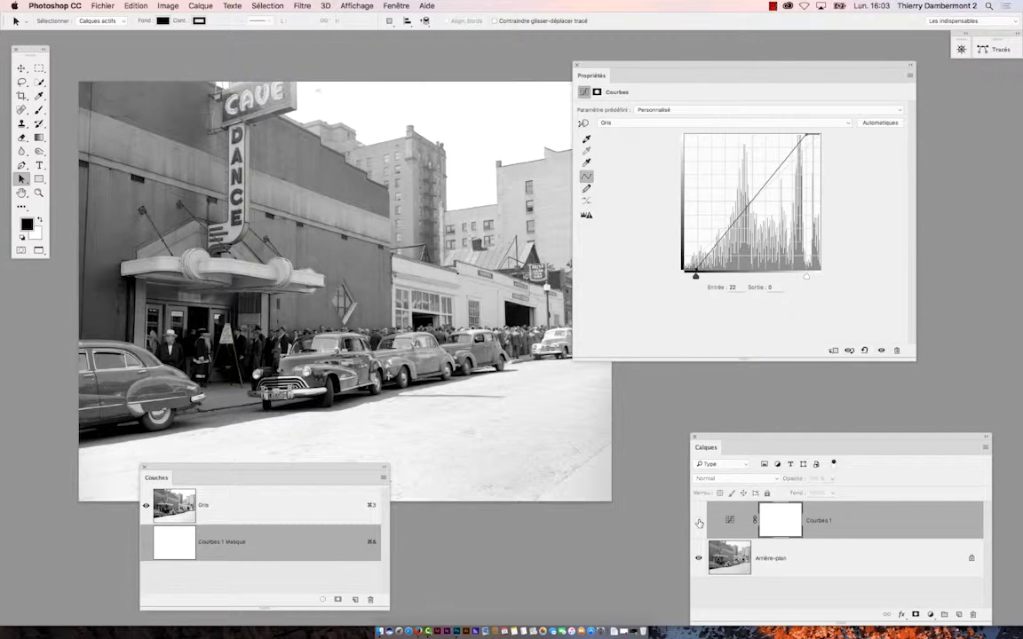
left_click(698, 521)
left_click(698, 522)
left_click(698, 521)
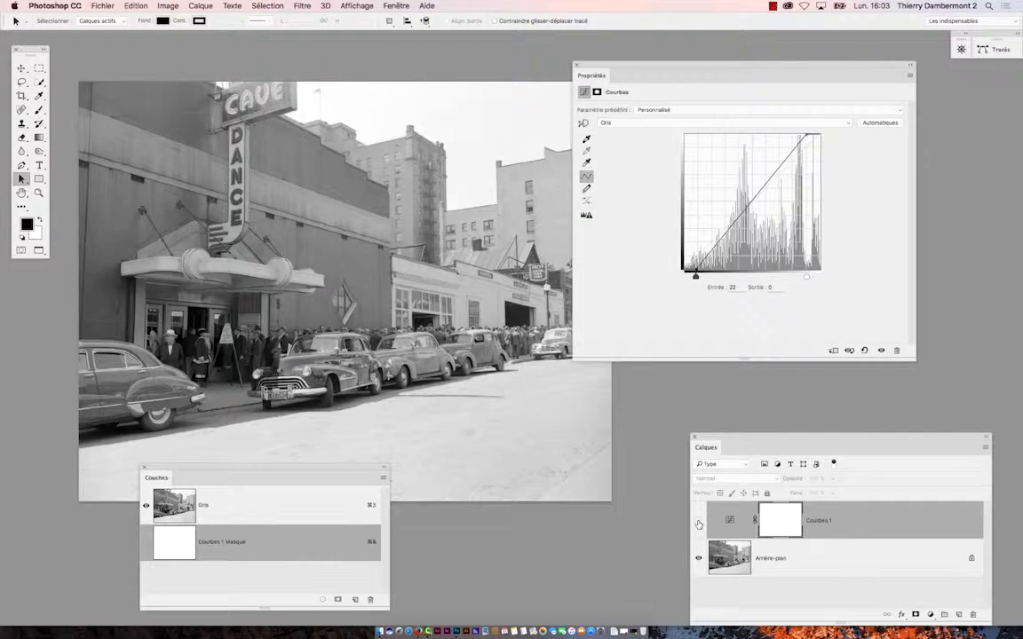
left_click(698, 521)
Step: Move the Propriétés and Couches panels off the photo and compare the whole image with Courbes 1 off and on
left_click_drag(619, 69, 725, 84)
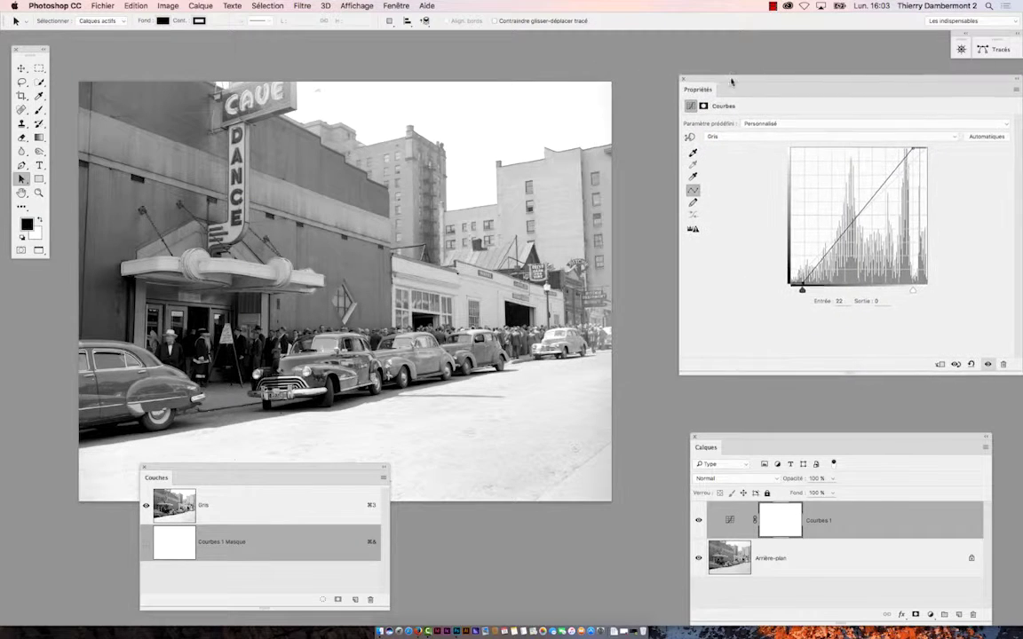
left_click_drag(365, 468, 328, 536)
left_click(698, 521)
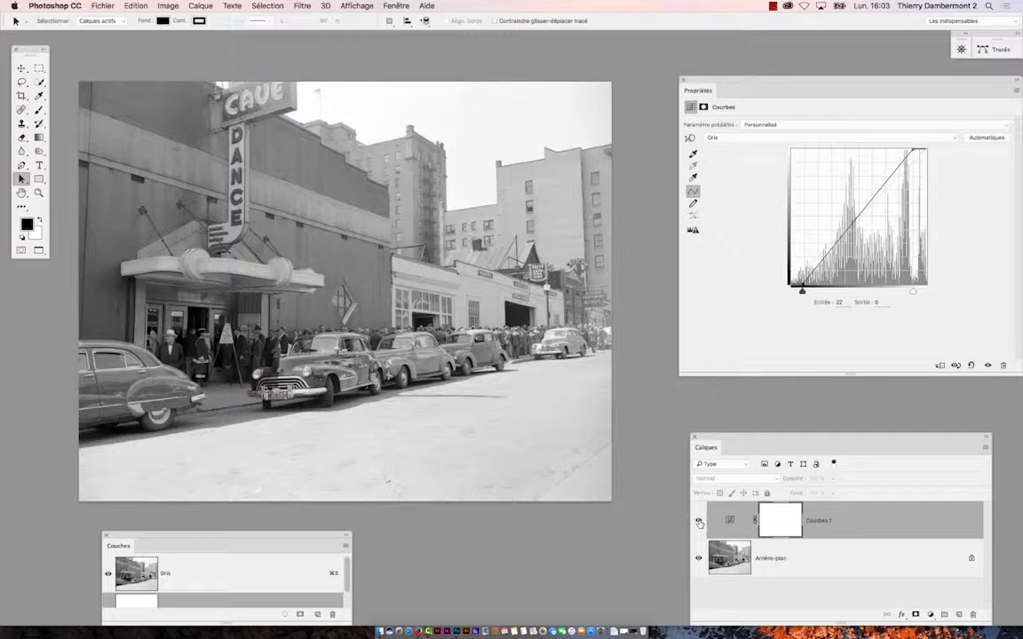
left_click(698, 521)
left_click(698, 521)
left_click(698, 521)
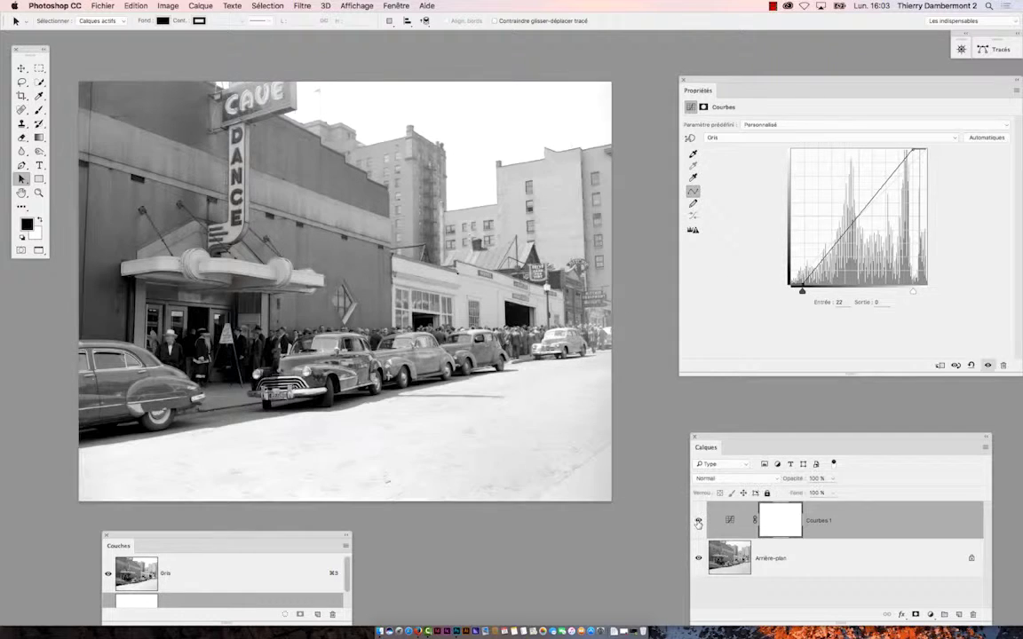
Step: Examine the DANCE sign and facade up close with the Courbes 1 layer hidden and shown, keeping the Calques panel nearby
scroll(223, 173, "up", 2)
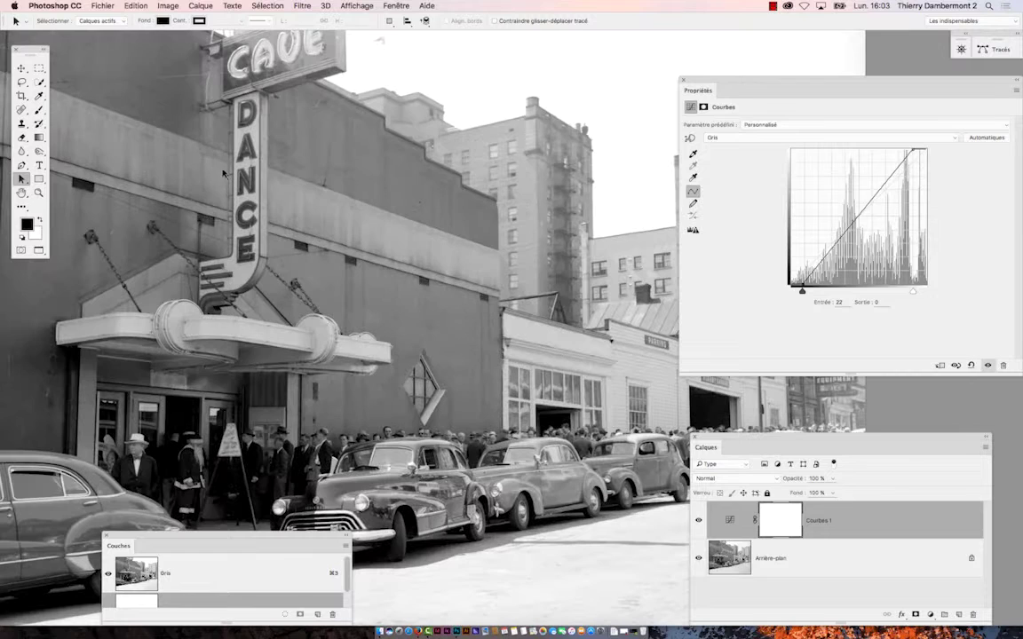
scroll(228, 175, "up", 1)
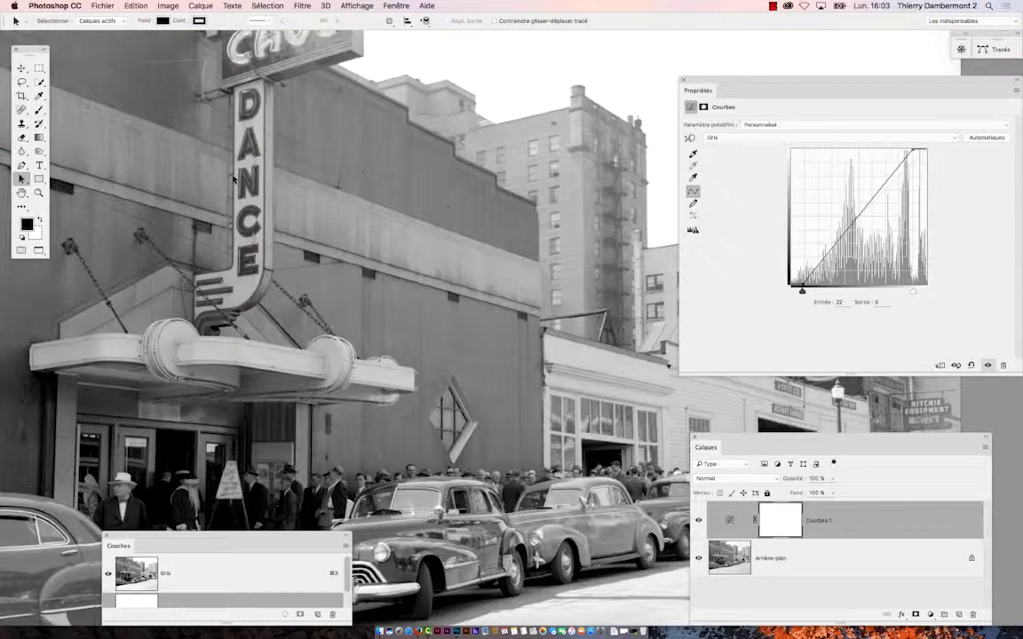
scroll(233, 180, "up", 1)
left_click_drag(727, 439, 456, 167)
left_click(433, 253)
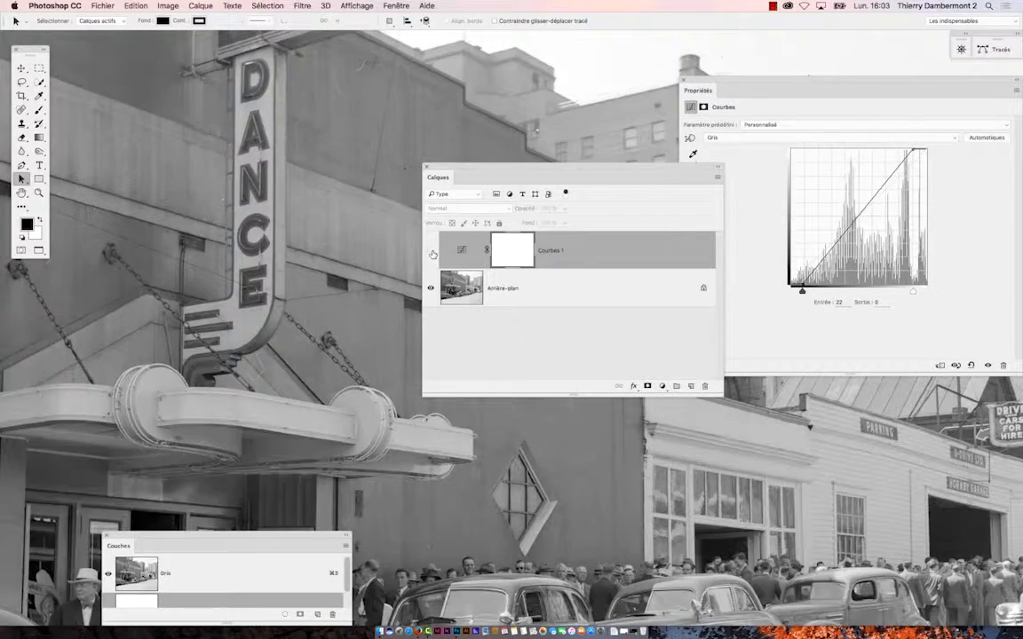
left_click(433, 254)
left_click(432, 254)
left_click(432, 254)
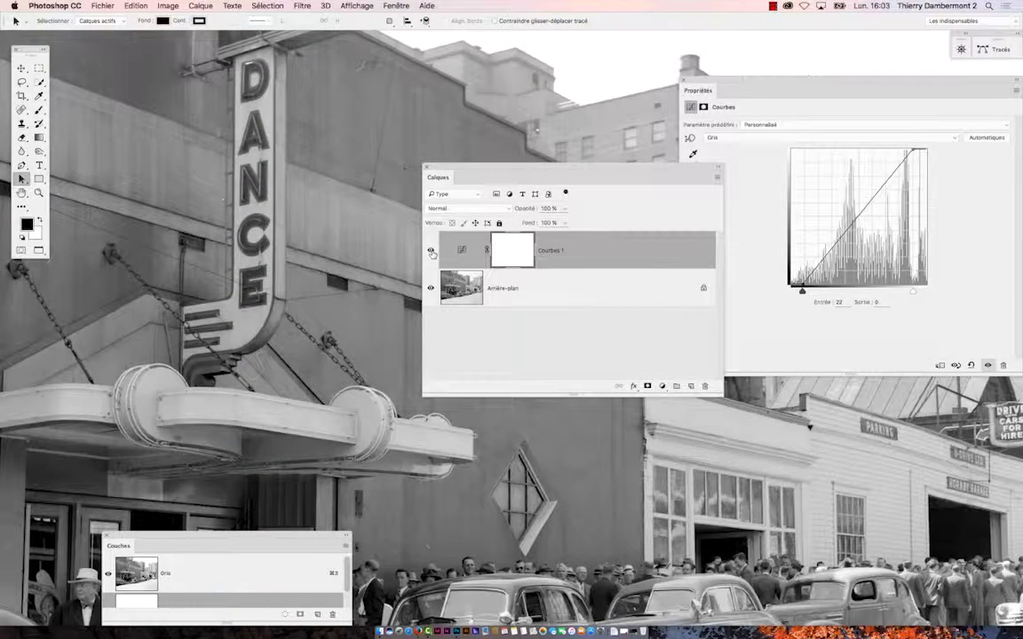
left_click(433, 254)
left_click(433, 253)
left_click(432, 254)
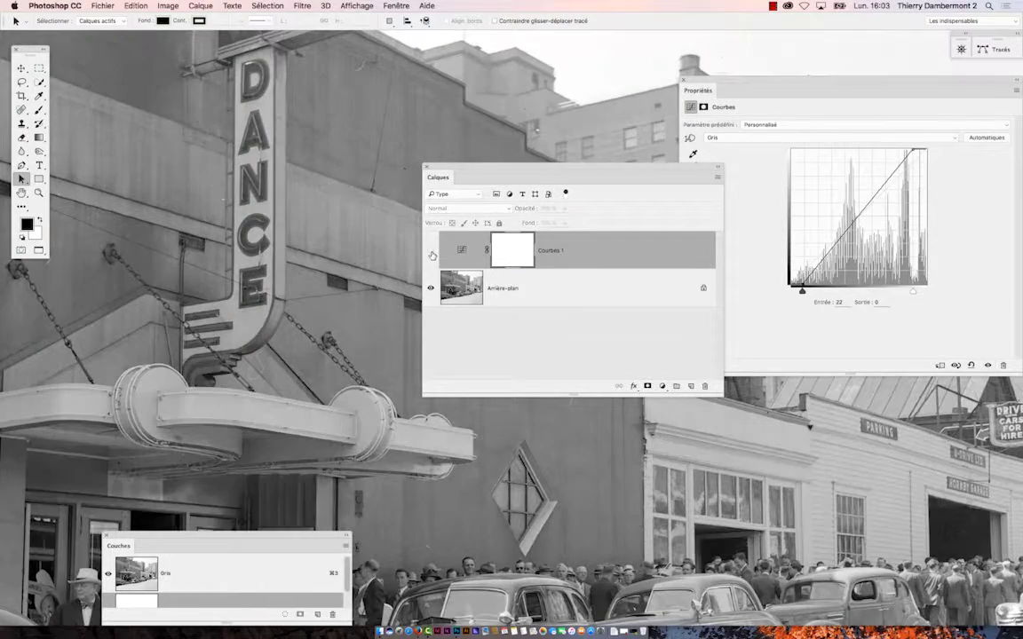
left_click(431, 253)
Step: Return to a view of the entire photo and move the Calques panel off the image below the Propriétés panel
key("super+0")
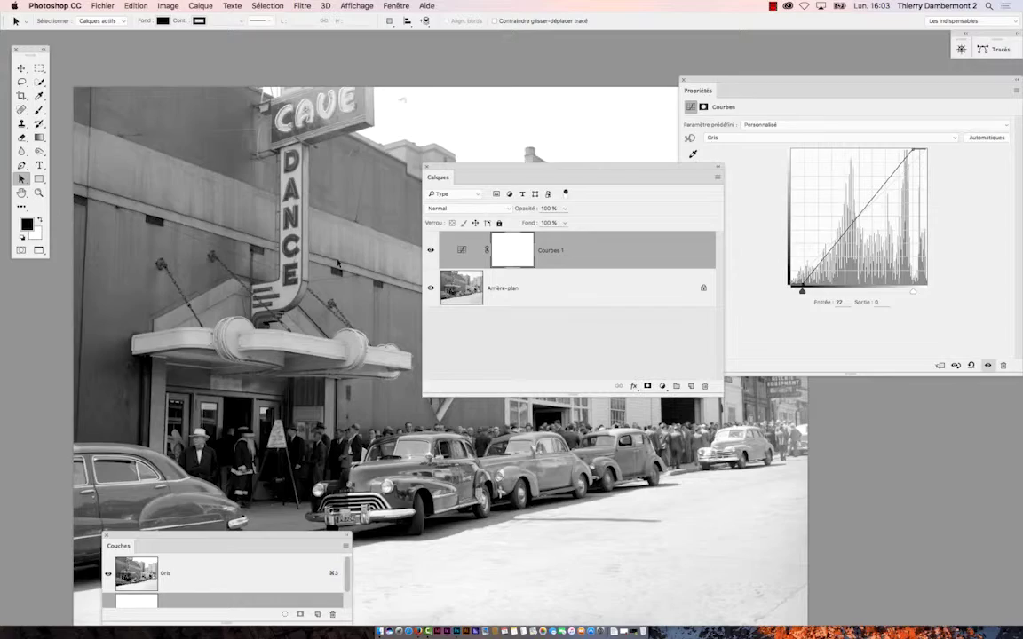
scroll(338, 262, "down", 1)
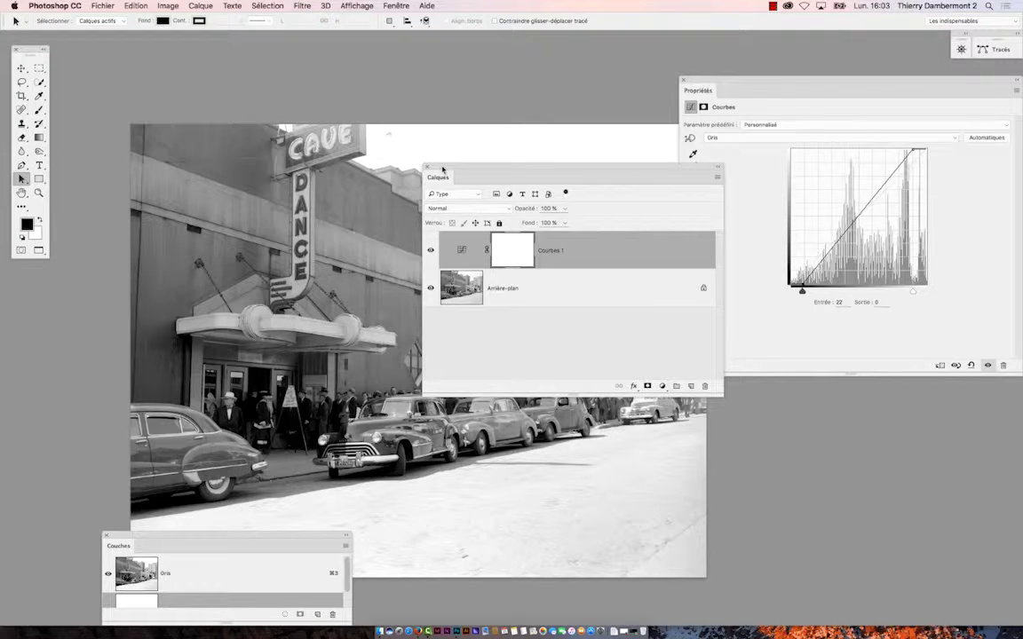
left_click_drag(442, 169, 796, 411)
scroll(466, 267, "down", 3)
scroll(466, 266, "right", 3)
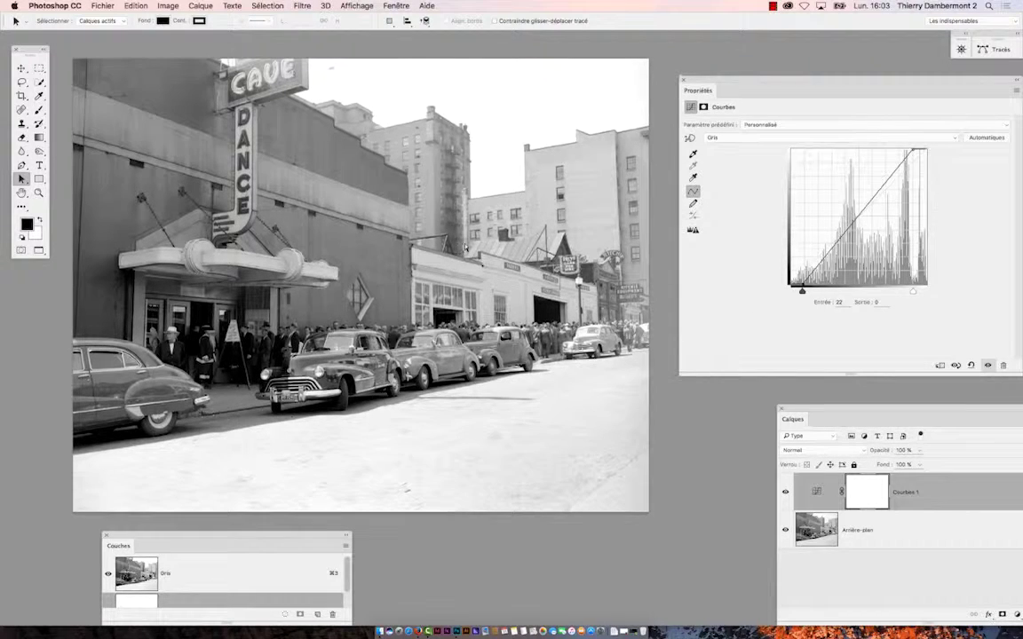
Step: Save the document in Photoshop format with layers in the introduction à la retouche folder, with maximised compatibility
left_click(103, 5)
left_click(133, 105)
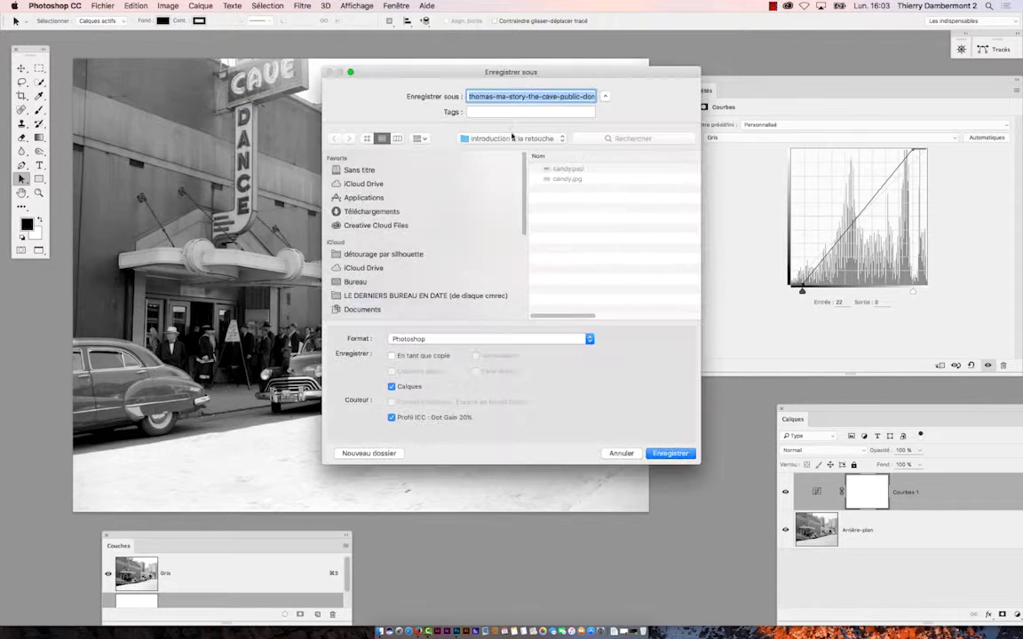
left_click(671, 453)
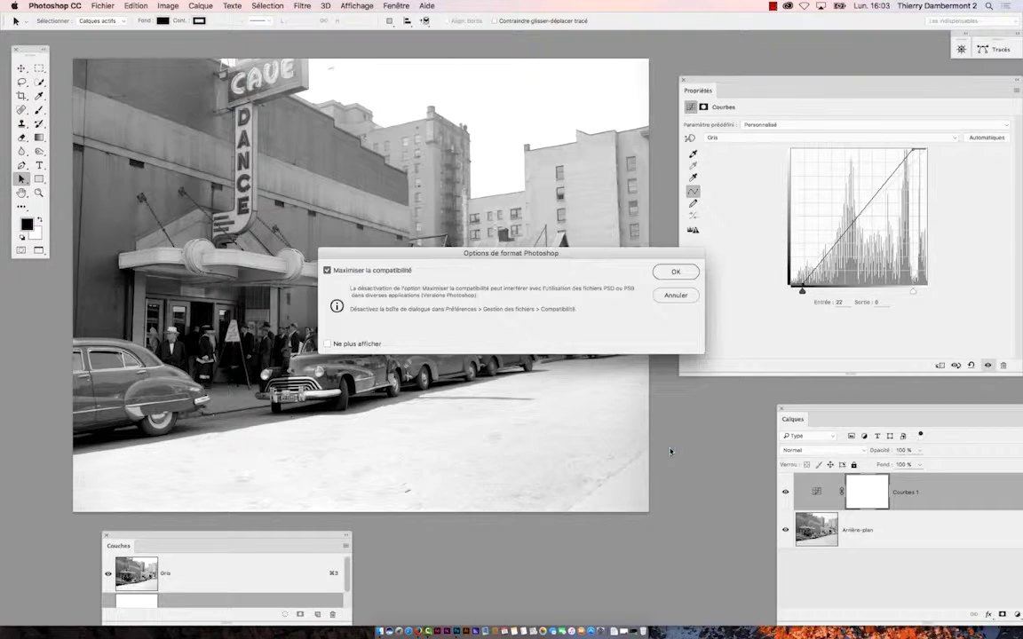
left_click(674, 273)
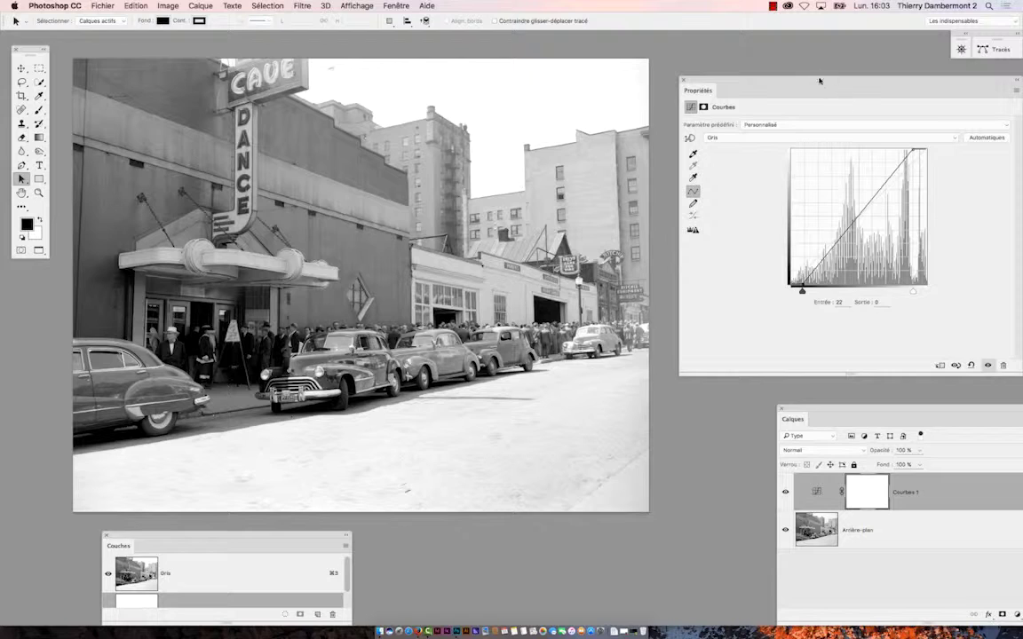
Step: Reposition the Propriétés panel and darken the midtones with a new curve point at 145 input, 115 output
left_click_drag(819, 81, 806, 110)
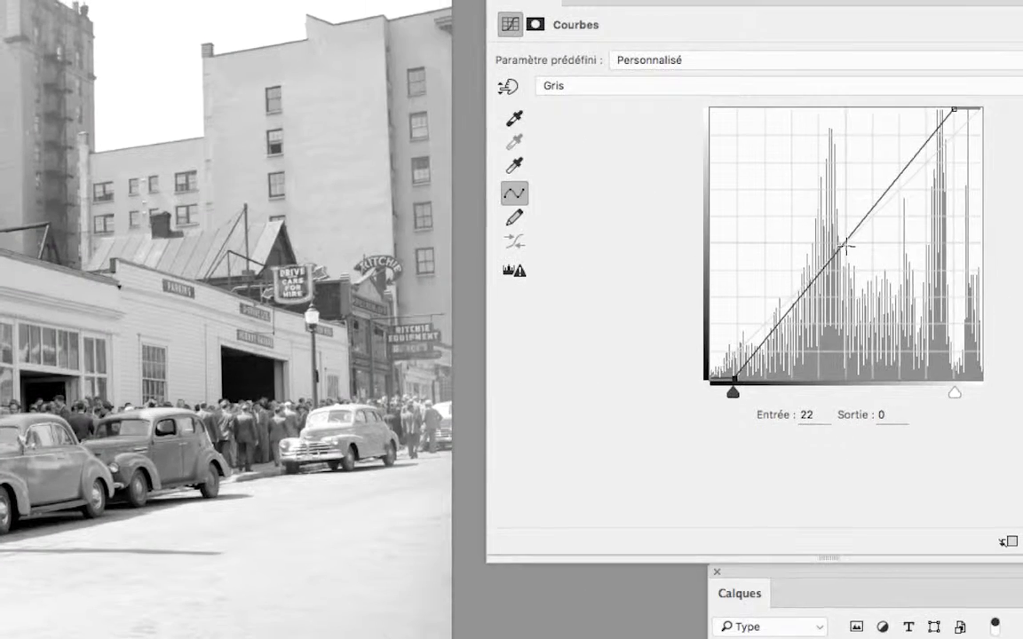
left_click(846, 247)
mouse_move(846, 247)
left_mouse_down()
mouse_move(826, 229)
mouse_move(869, 269)
mouse_move(823, 207)
mouse_move(854, 252)
left_mouse_up()
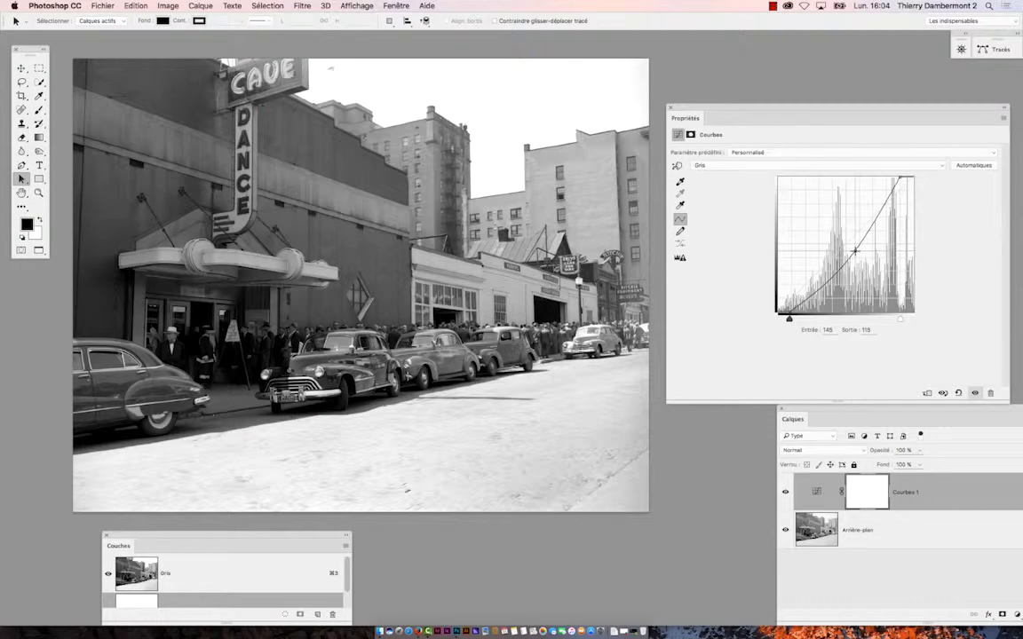
Step: Compare the darkened midtones with the original photo by toggling the Courbes 1 layer
left_click(785, 492)
left_click(785, 493)
left_click(785, 492)
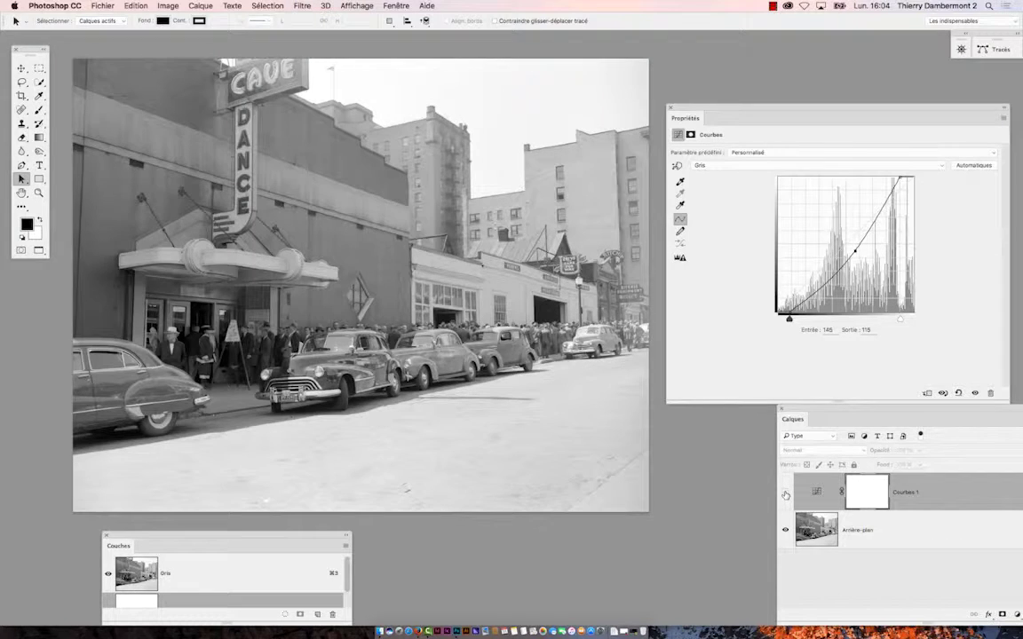
left_click(785, 493)
left_click(785, 493)
left_click(785, 493)
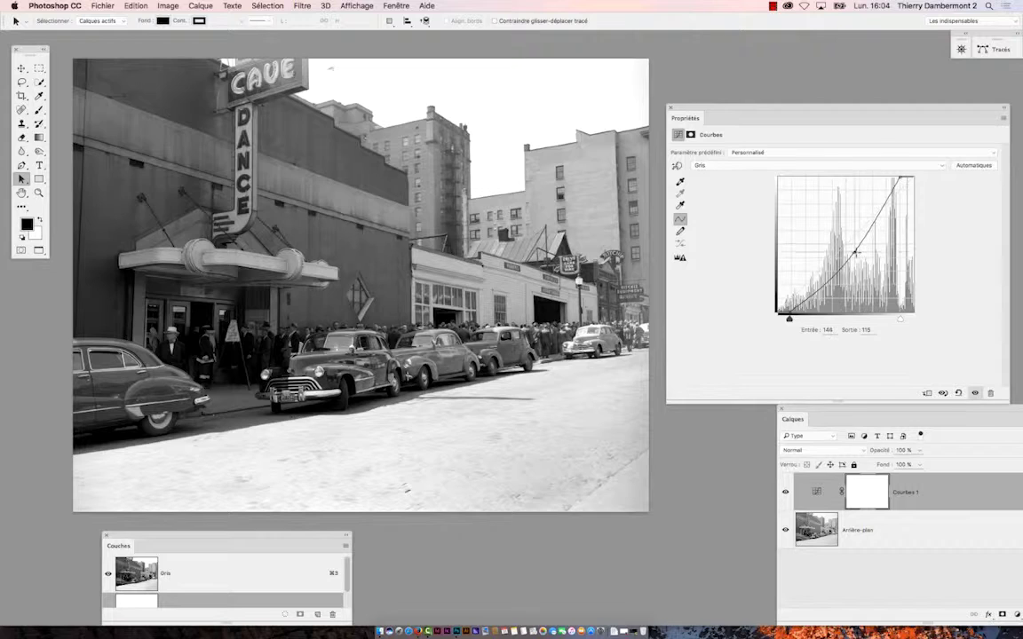
Step: Lower the midtone curve point to 144 input, 99 output, and compare the result with the original photo
left_click_drag(856, 254, 854, 259)
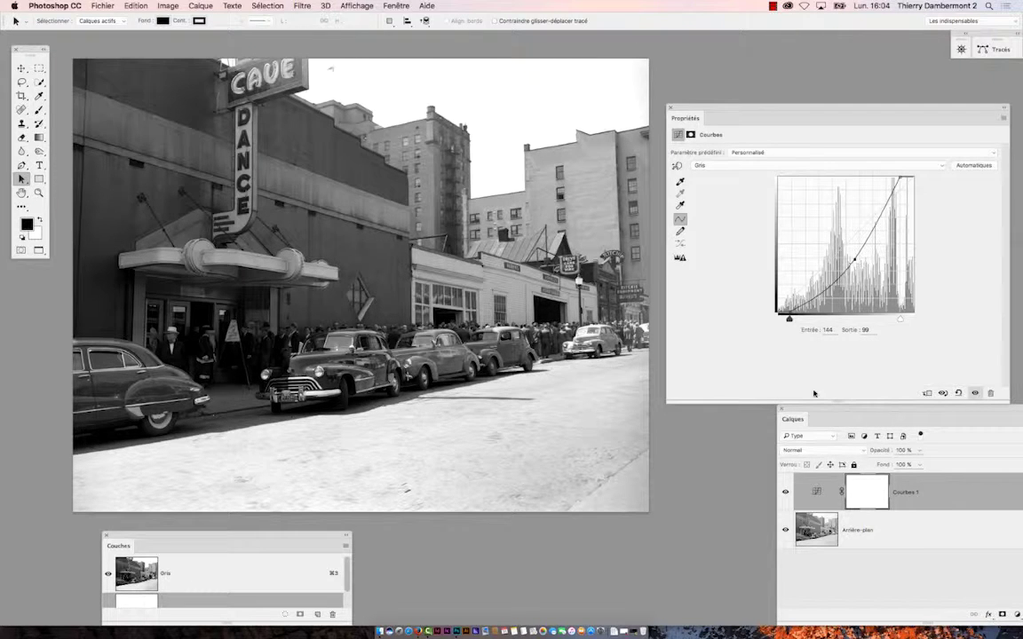
left_click(785, 492)
left_click(785, 491)
Step: Save the document again in Photoshop format with layers, replacing the existing PSD in the introduction à la retouche folder
left_click(102, 5)
left_click(142, 115)
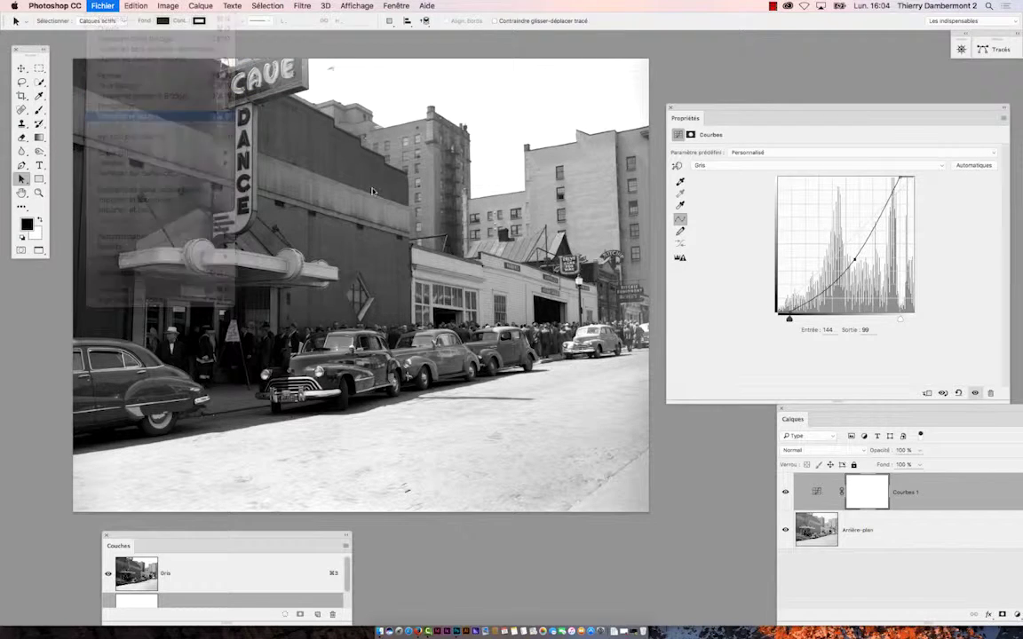
left_click(574, 96)
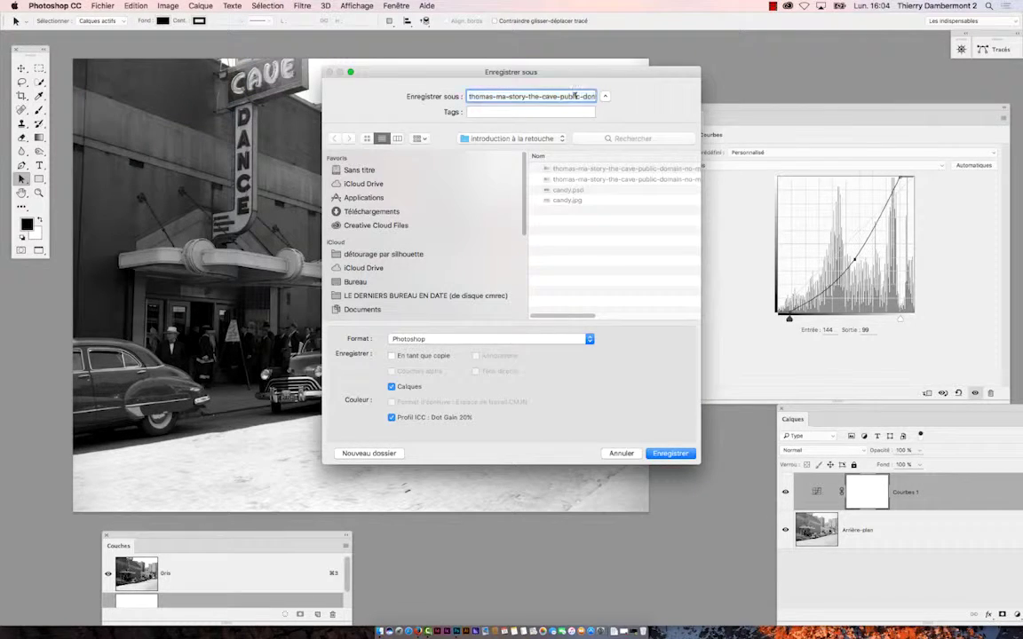
key("End")
key("Return")
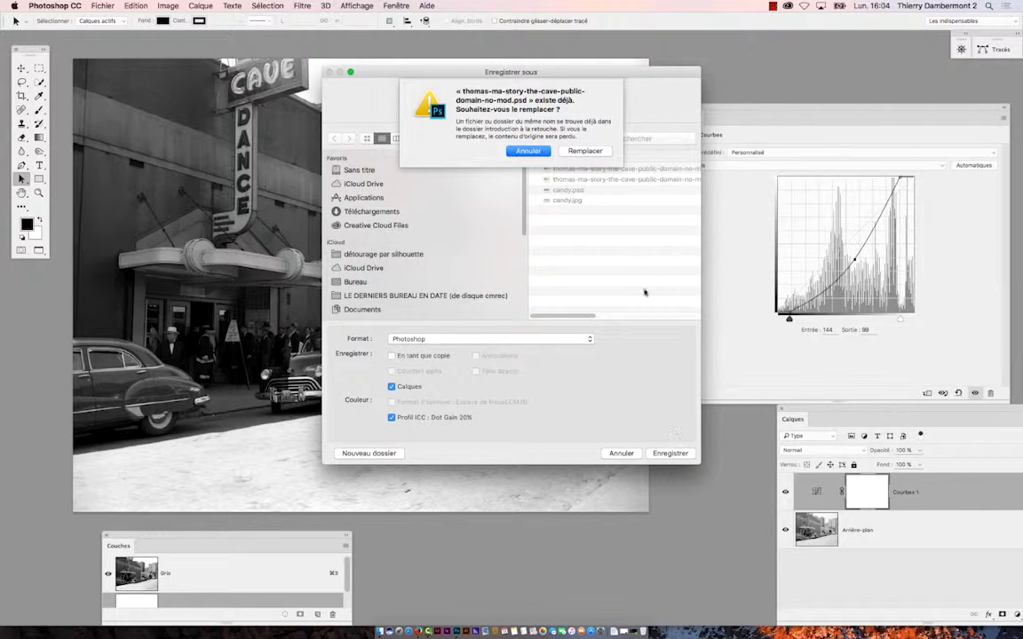
left_click(585, 151)
left_click(678, 273)
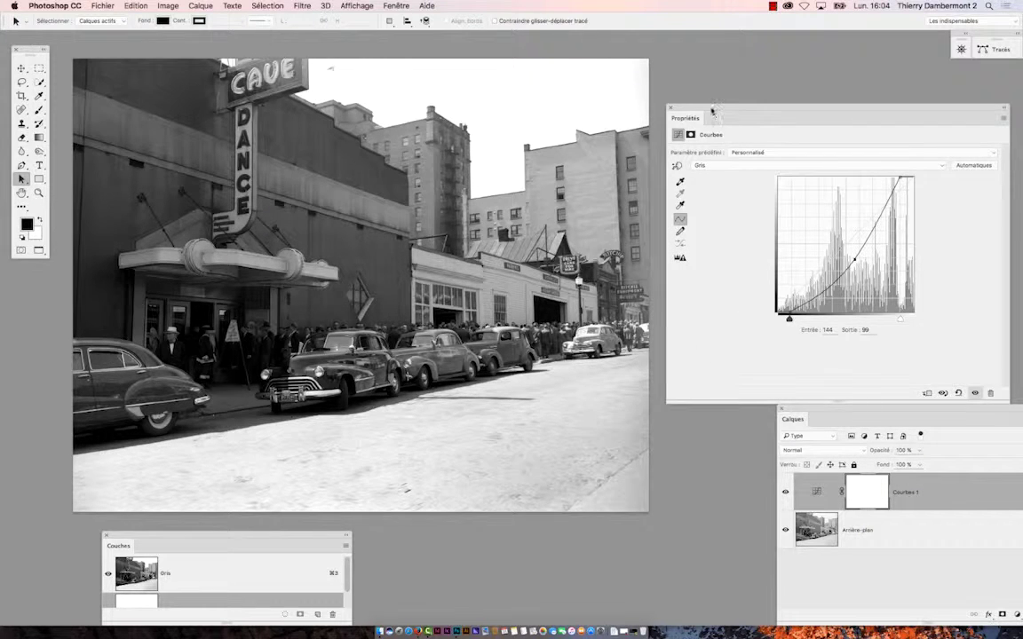
Step: Duplicate the Courbes 1 adjustment layer, hide the original, and make Courbes 1 copie the active layer
left_click_drag(712, 112, 712, 80)
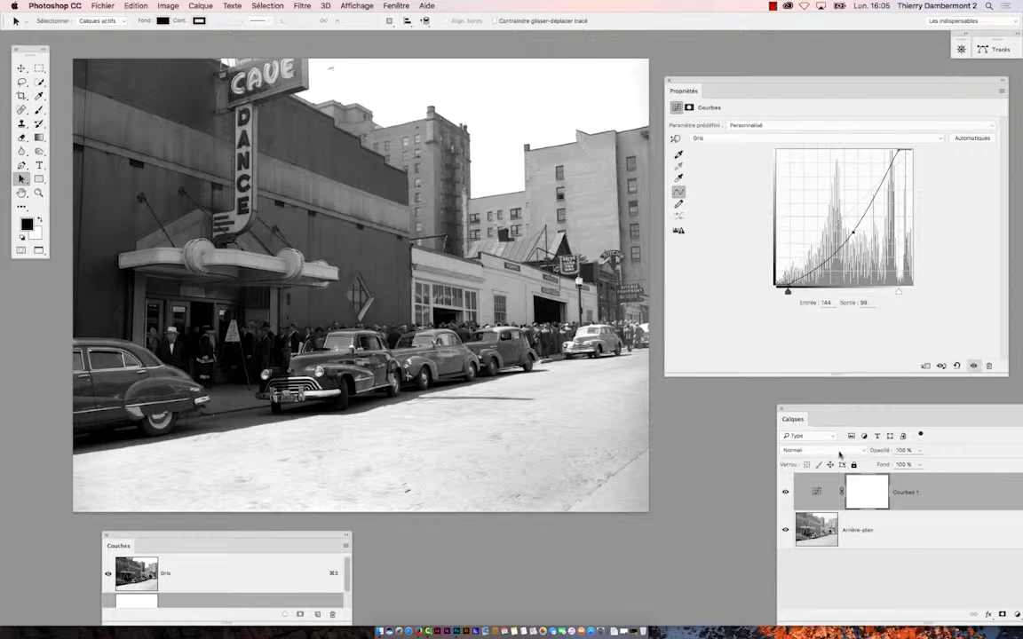
left_click_drag(814, 413, 644, 325)
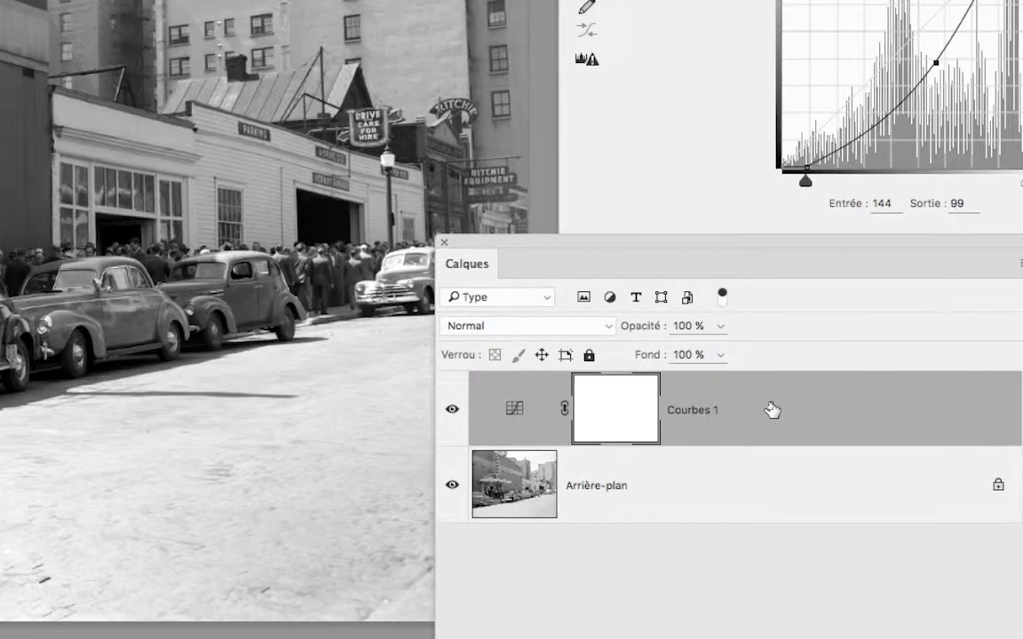
left_click_drag(769, 409, 954, 638)
mouse_move(832, 483)
left_mouse_down()
mouse_move(853, 521)
mouse_move(839, 495)
left_mouse_up()
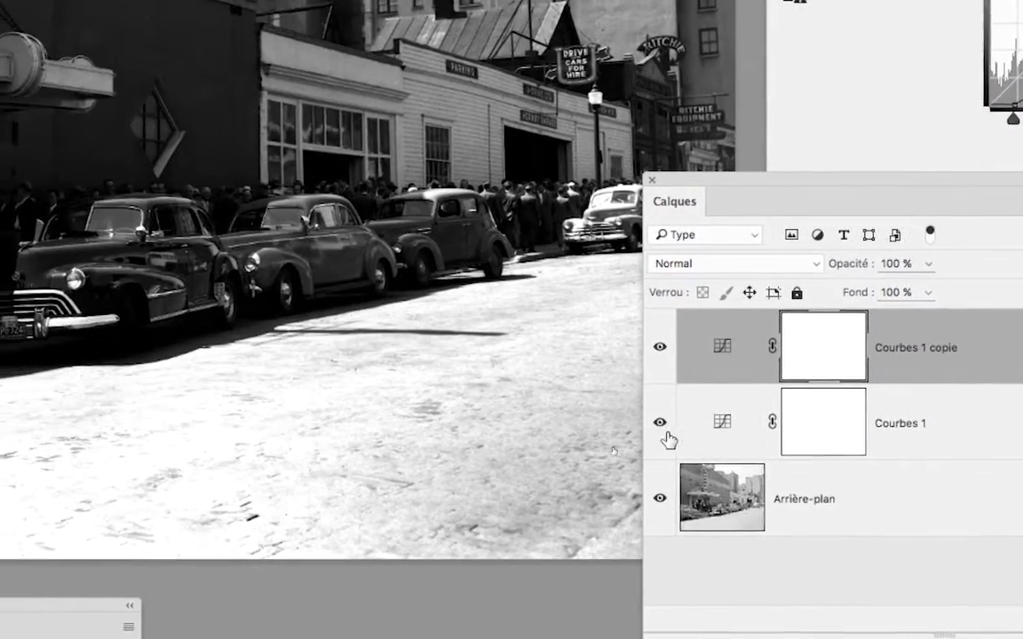
left_click(314, 302)
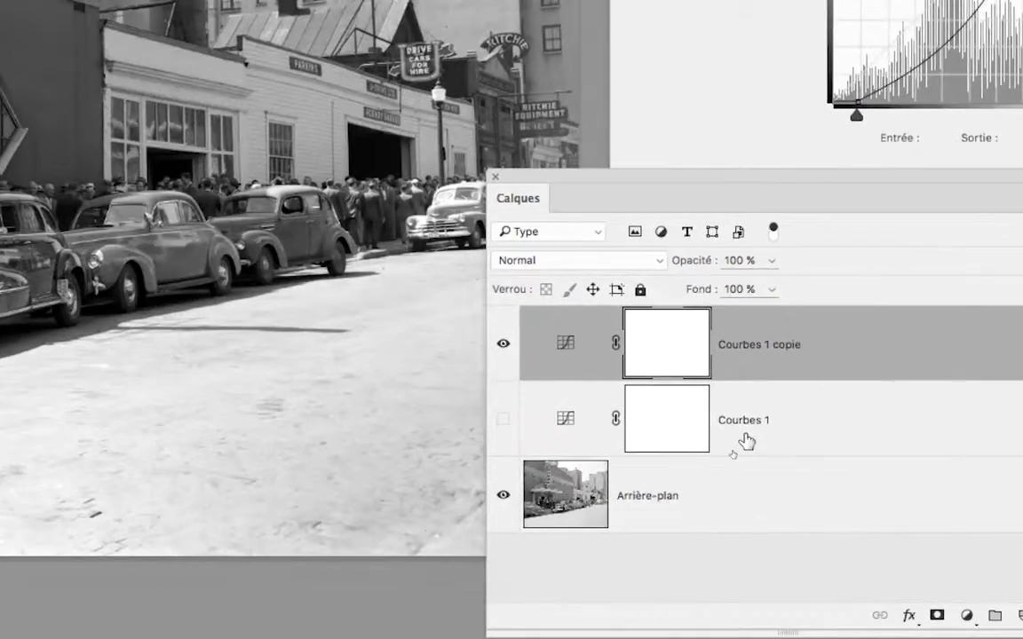
left_click(818, 443)
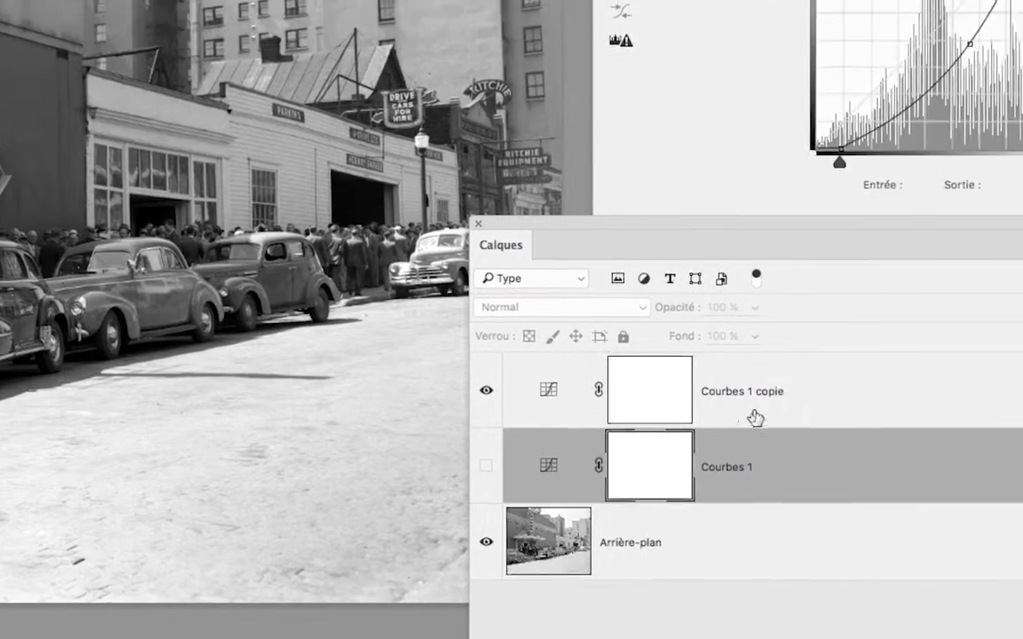
left_click(817, 368)
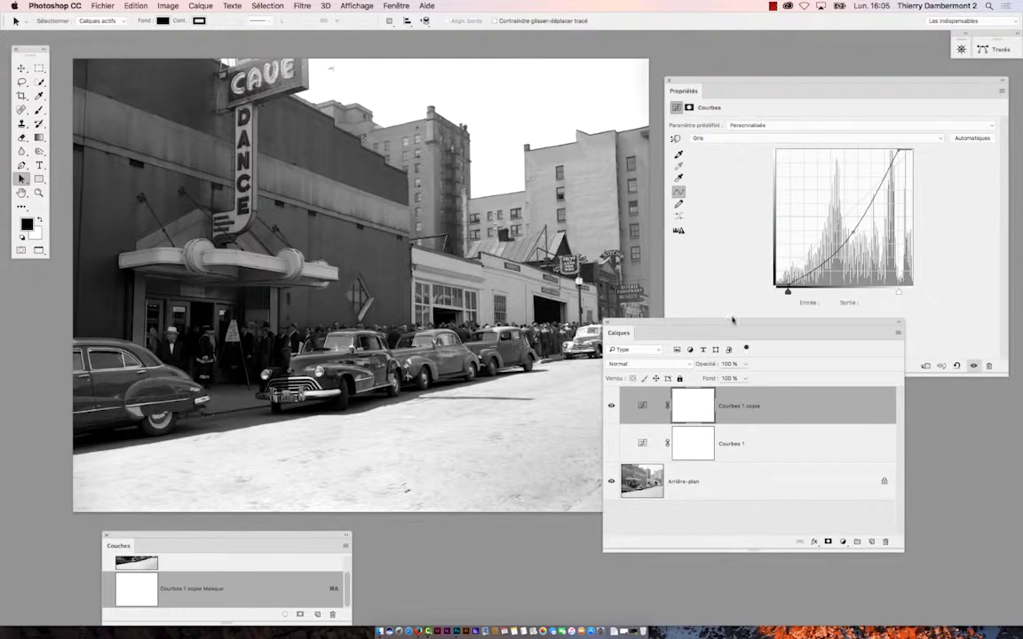
Step: Reshape the Courbes 1 copie curve by adding a shadow point and a highlight point that darken both tonal ranges
left_click_drag(733, 319, 856, 434)
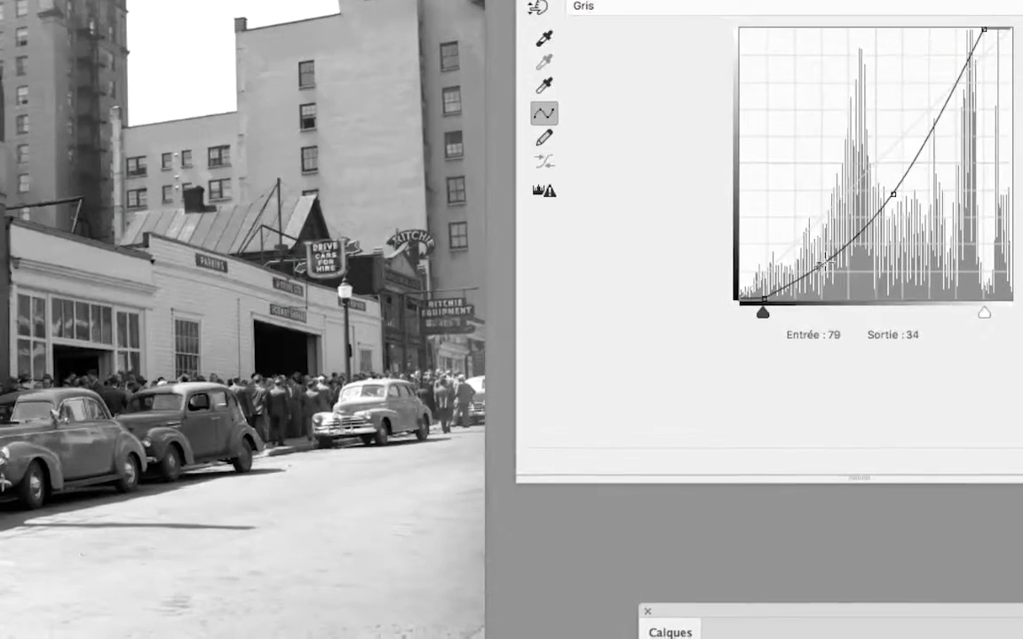
left_click(802, 281)
left_click(864, 215)
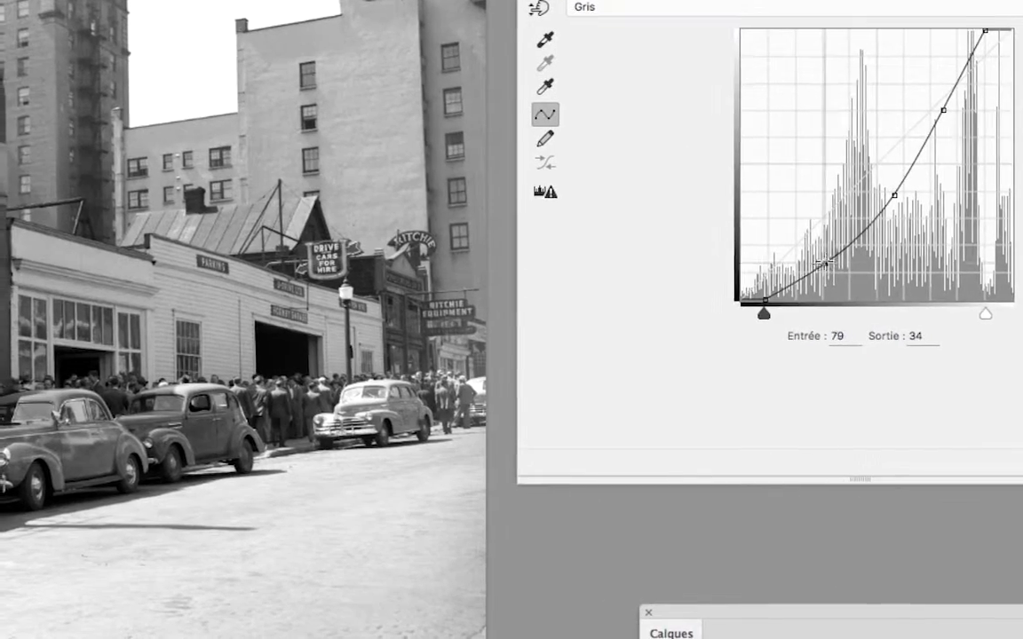
mouse_move(826, 264)
left_mouse_down()
mouse_move(815, 258)
mouse_move(829, 280)
left_mouse_up()
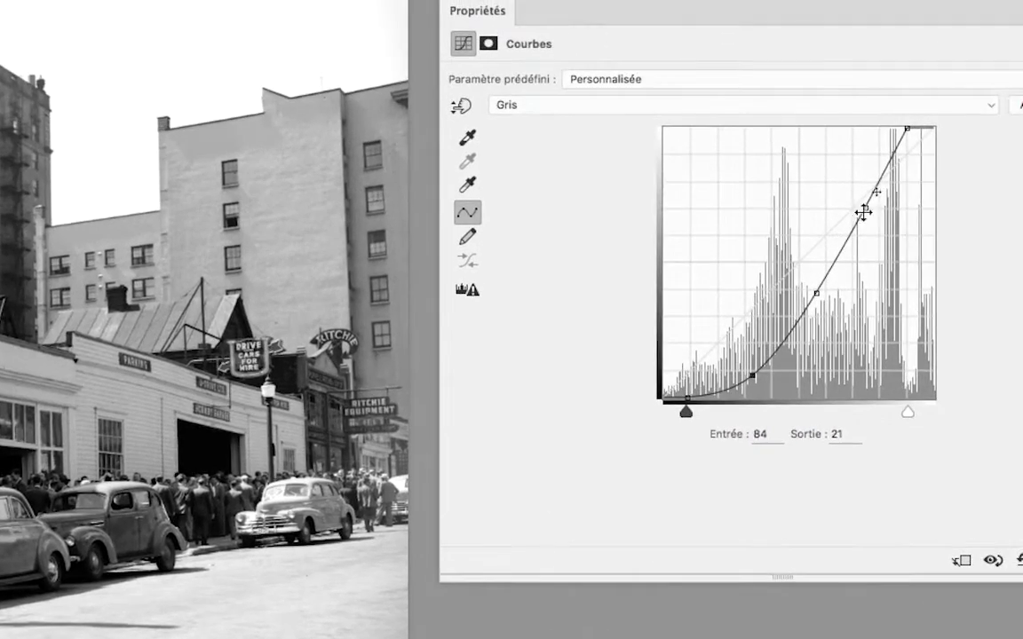
left_click_drag(939, 100, 943, 111)
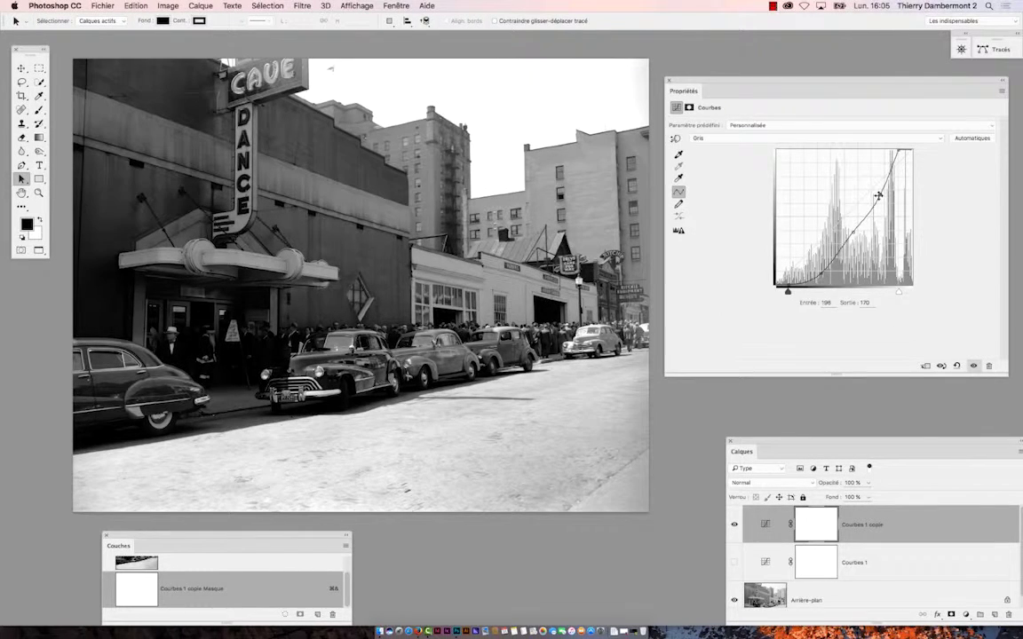
left_click_drag(878, 198, 885, 196)
mouse_move(821, 278)
left_mouse_down()
mouse_move(823, 269)
mouse_move(726, 249)
mouse_move(820, 277)
left_mouse_up()
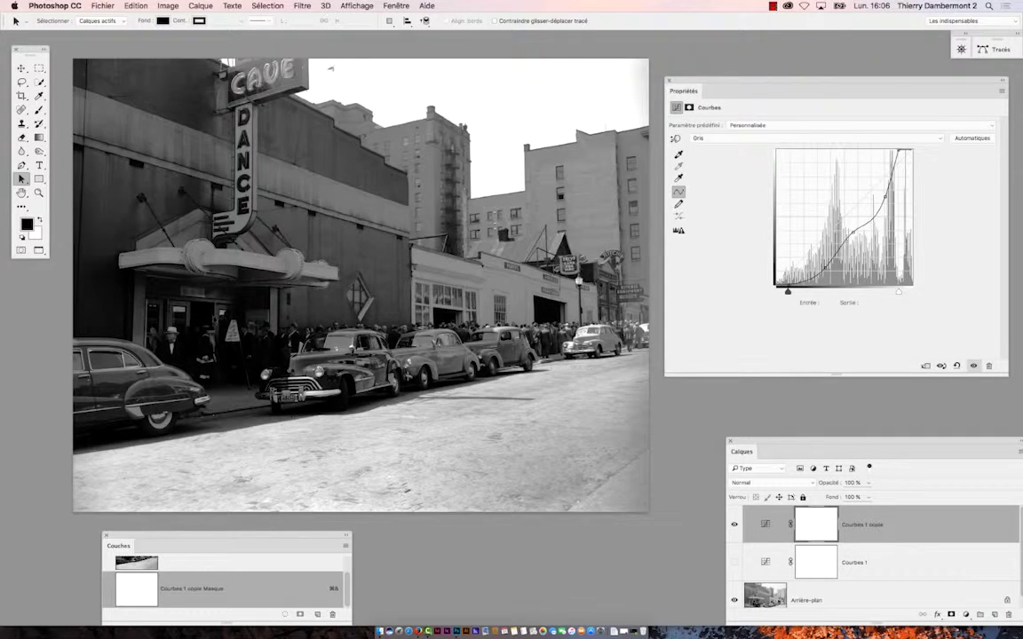
Step: Lighten the darkest tones around the cars and crowd with a new curve point at 54 input, 17 output
scroll(213, 320, "up", 5)
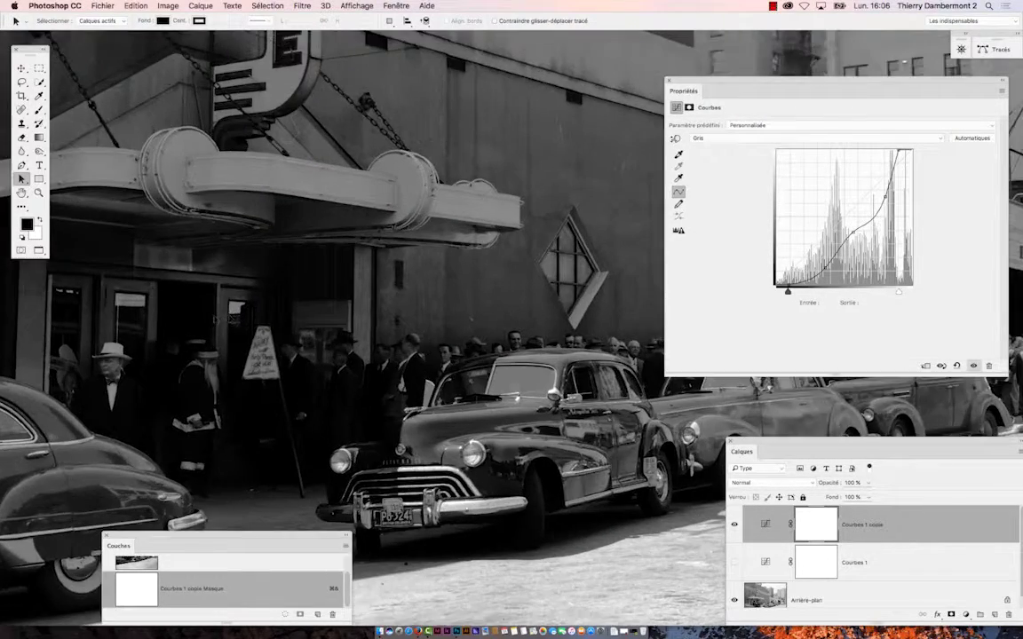
left_click_drag(686, 83, 470, 165)
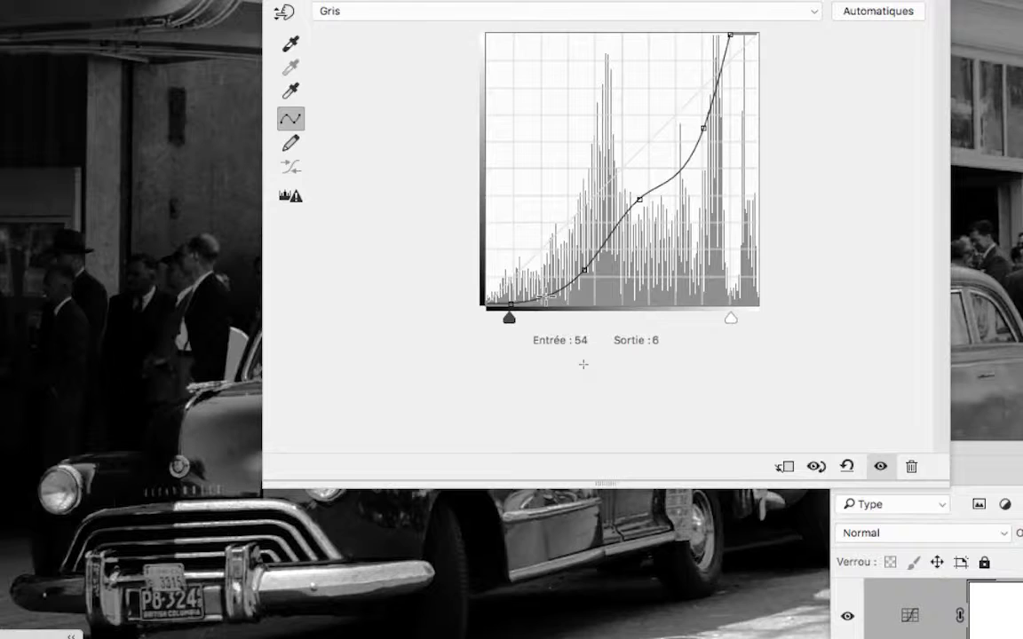
mouse_move(543, 299)
left_mouse_down()
mouse_move(542, 281)
mouse_move(543, 295)
left_mouse_up()
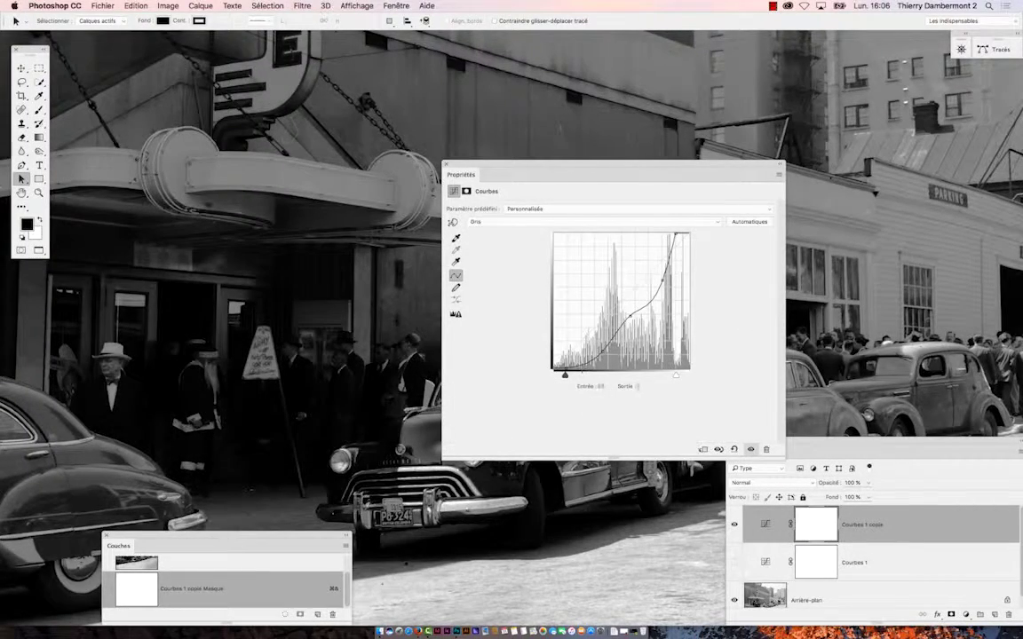
left_click_drag(580, 368, 581, 359)
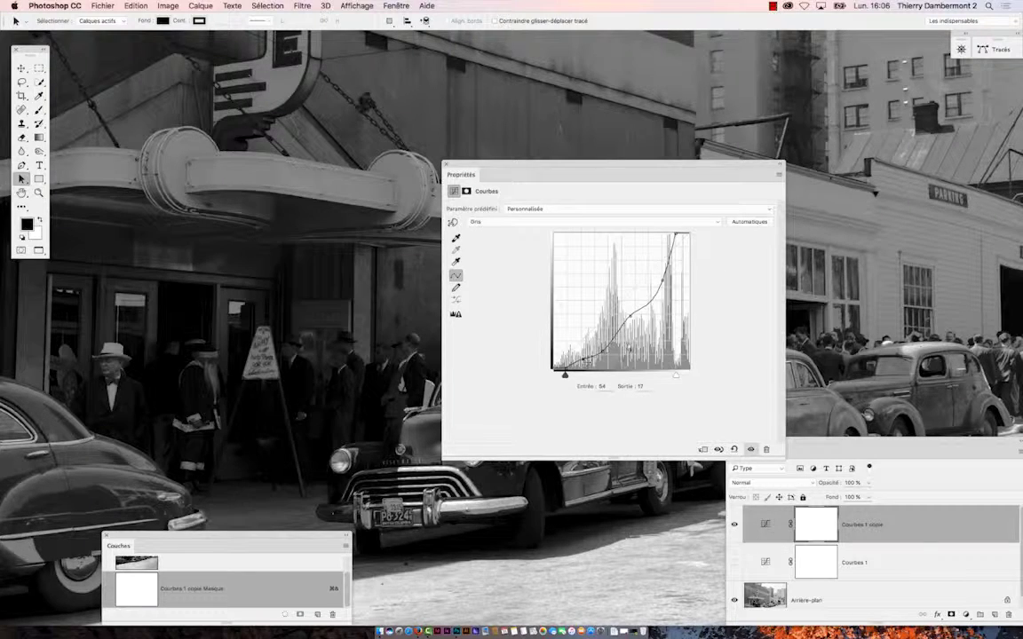
left_click_drag(613, 168, 852, 186)
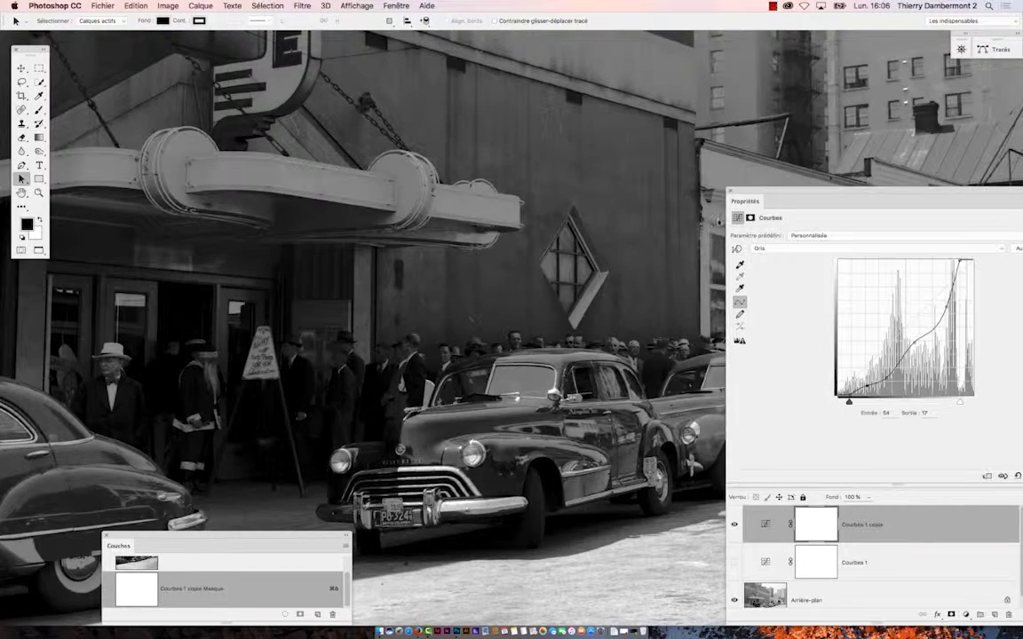
Step: Close the Propriétés panel and place the Calques panel, made taller, beside the full photo
scroll(532, 284, "down", 2)
scroll(545, 305, "down", 3)
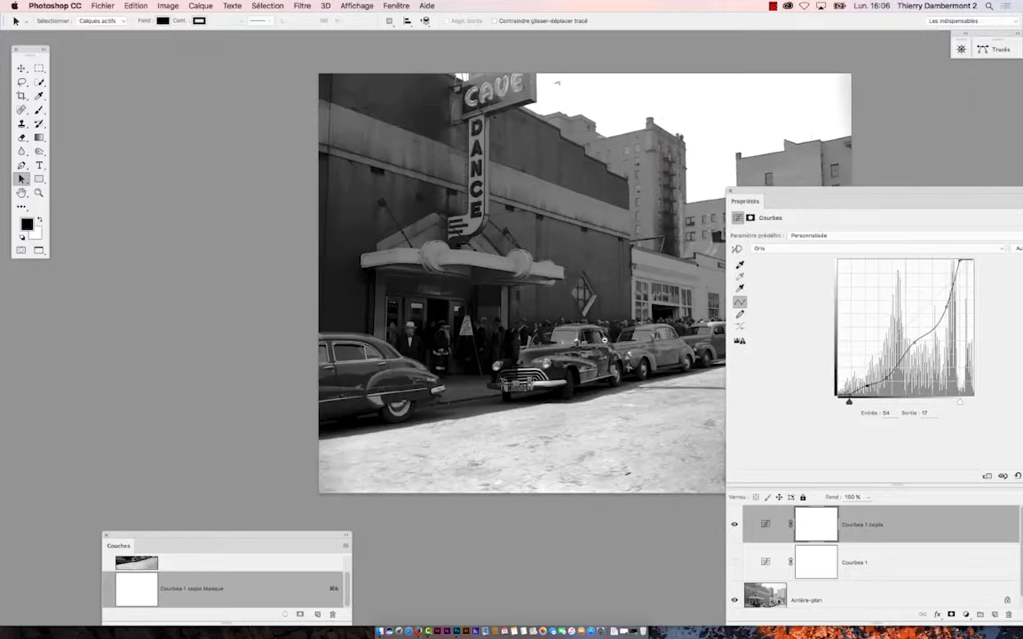
scroll(524, 297, "right", 4)
scroll(482, 326, "up", 2)
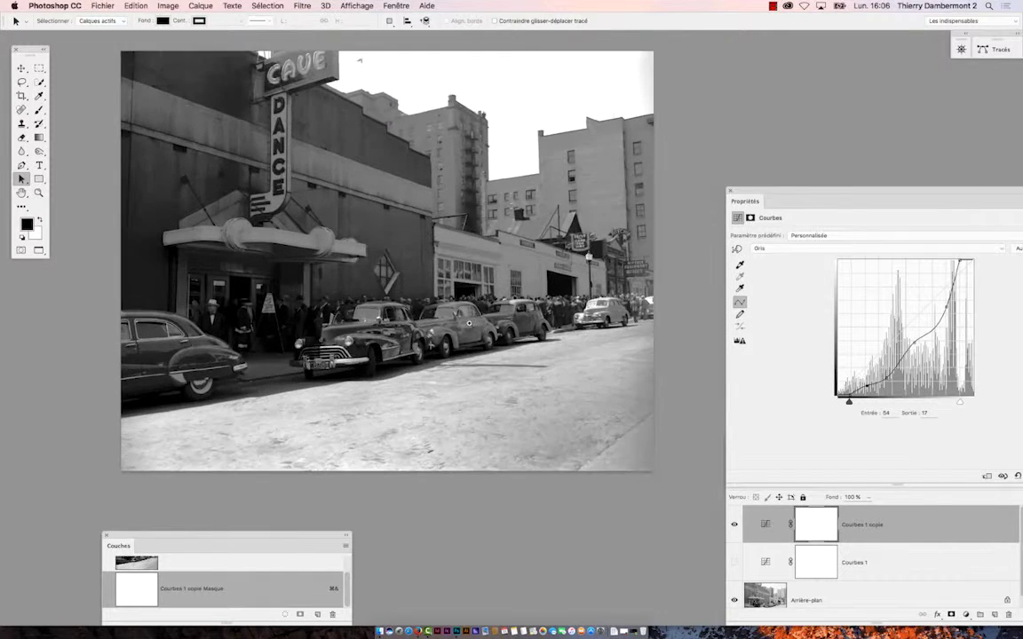
scroll(444, 306, "up", 2)
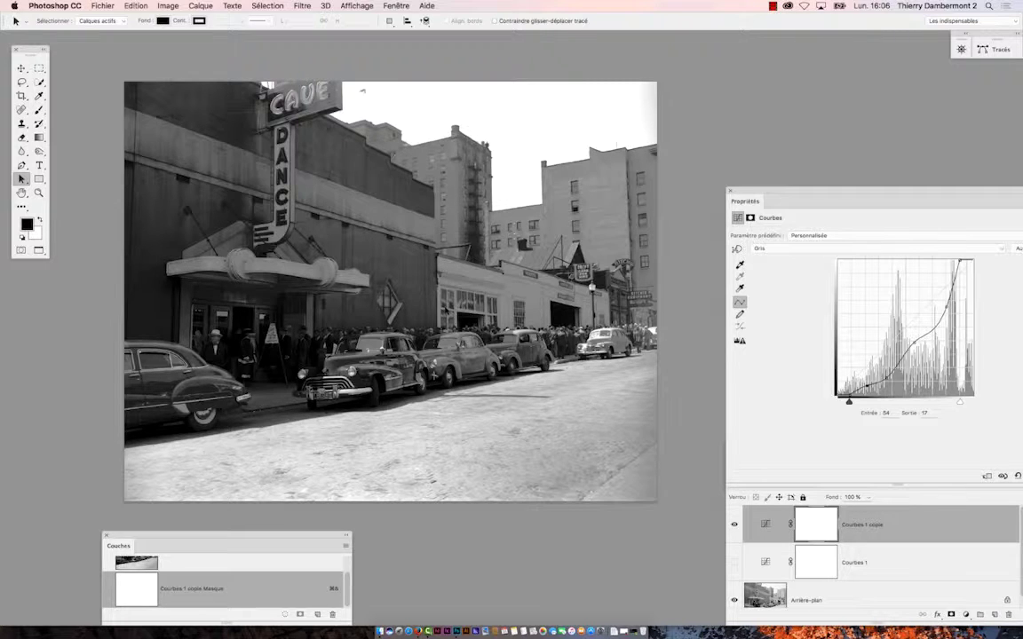
left_click_drag(774, 193, 719, 100)
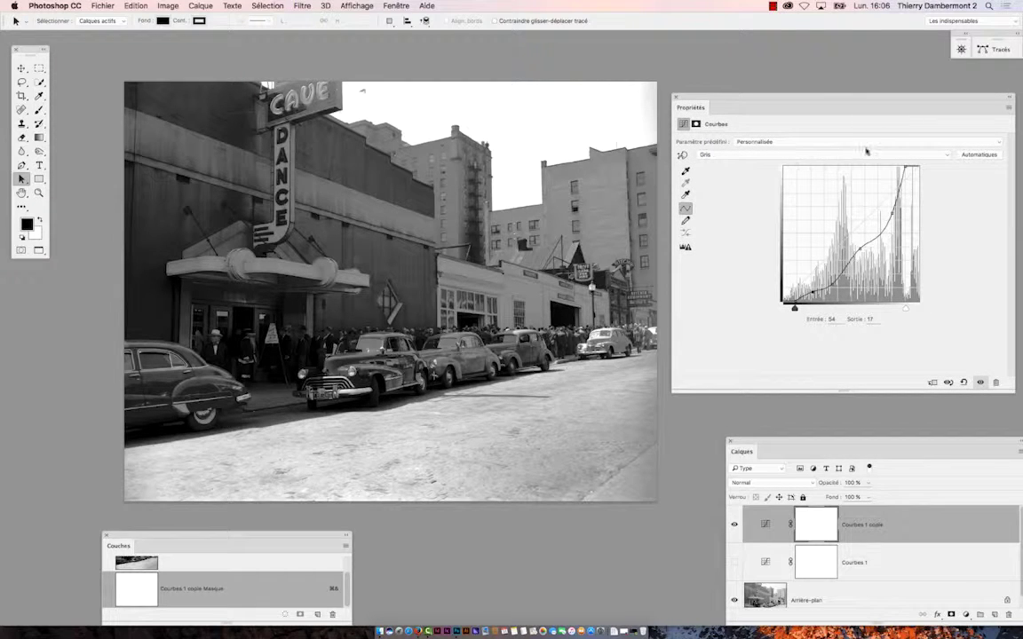
left_click(677, 98)
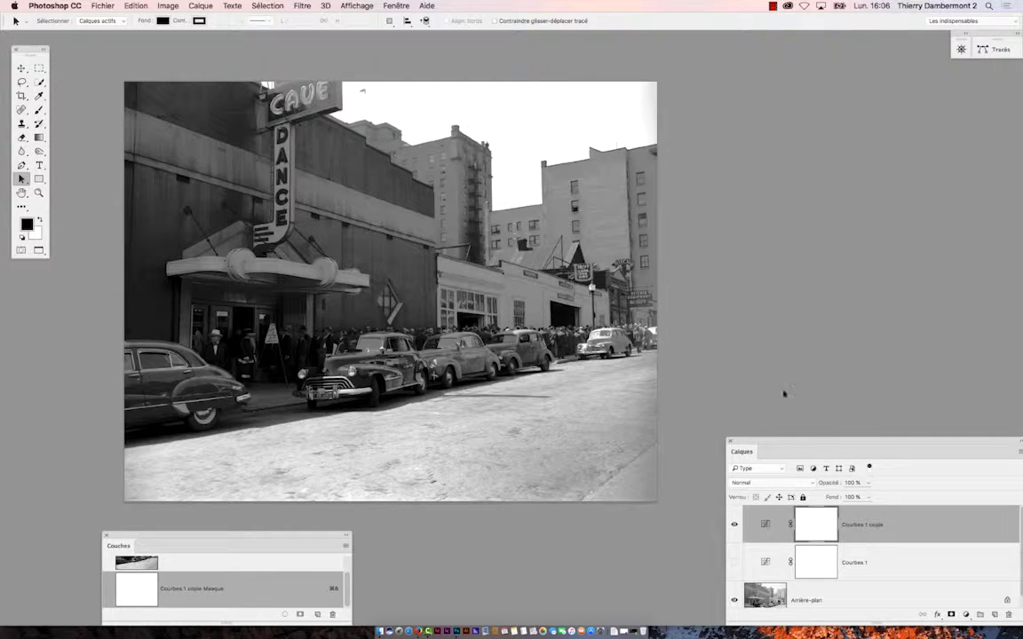
left_click_drag(781, 444, 737, 193)
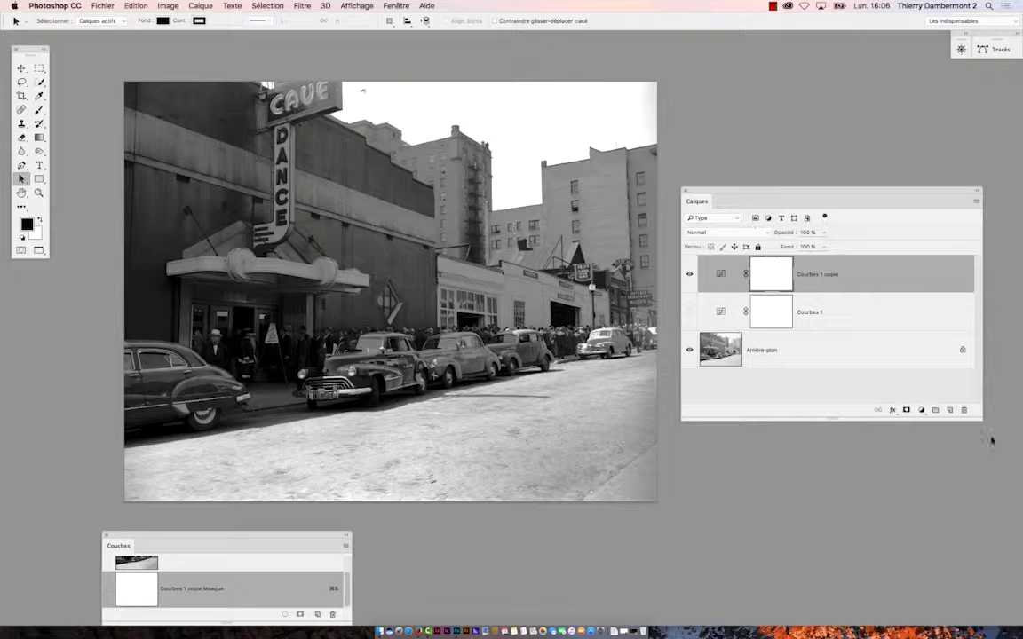
left_click_drag(982, 419, 986, 459)
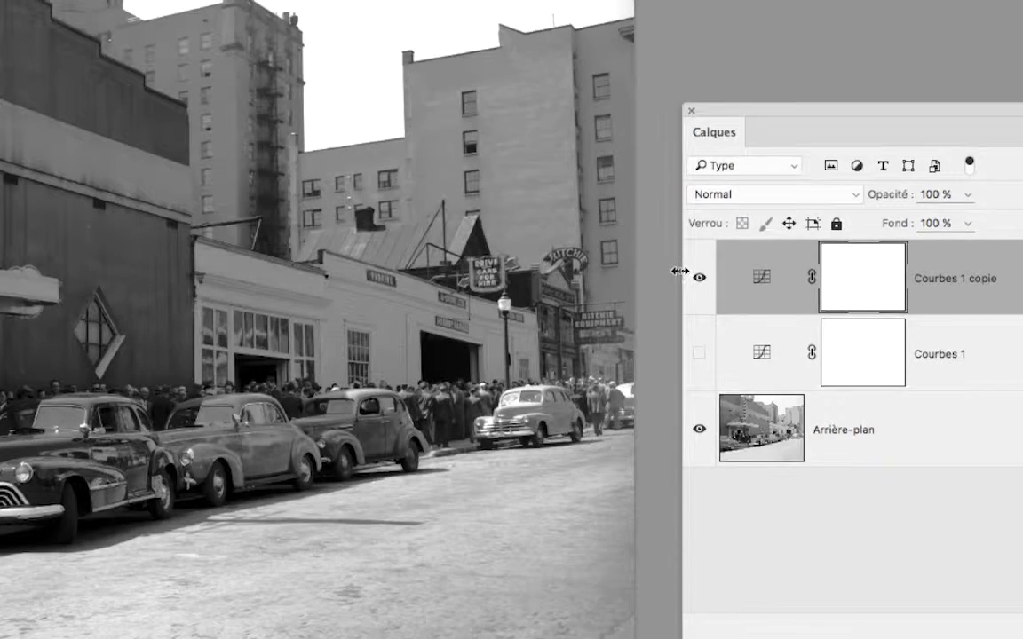
Step: Compare the two curve versions by showing Courbes 1 copie and Courbes 1 alternately
left_click(689, 276)
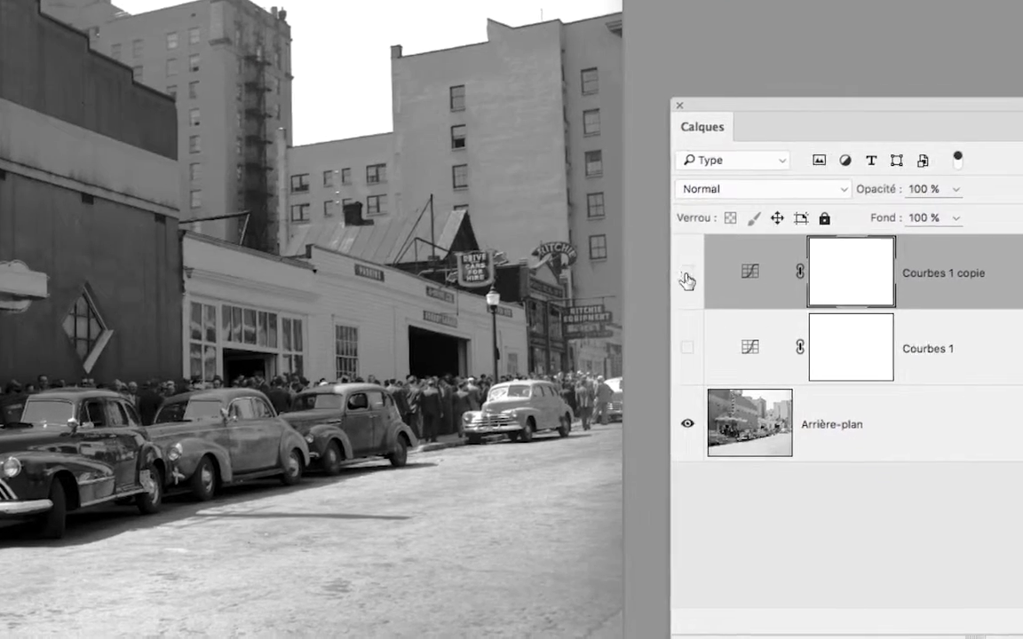
left_click(688, 348)
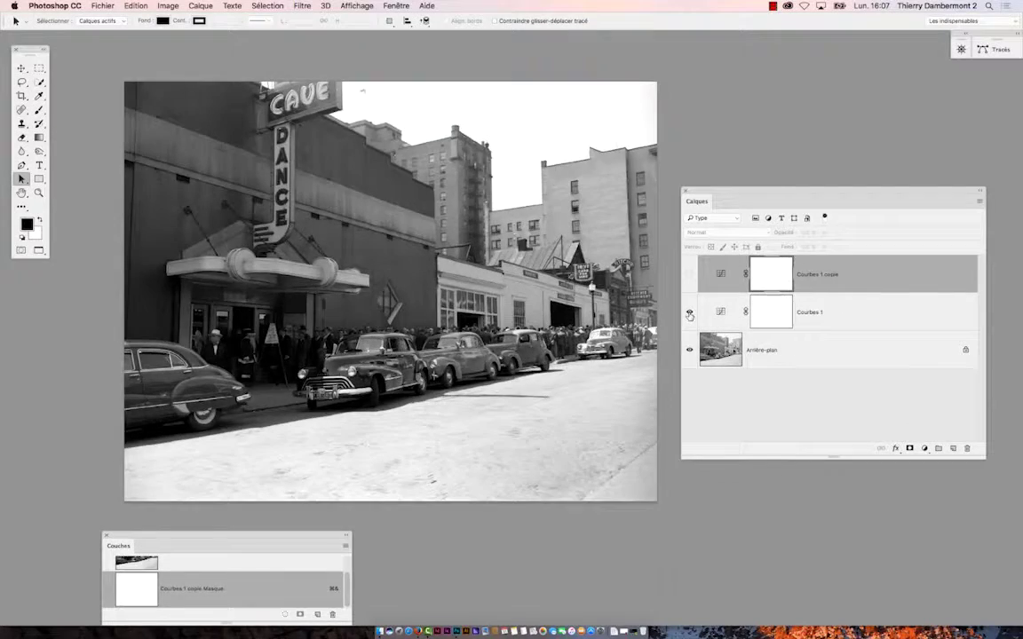
left_click(688, 295)
left_click(687, 219)
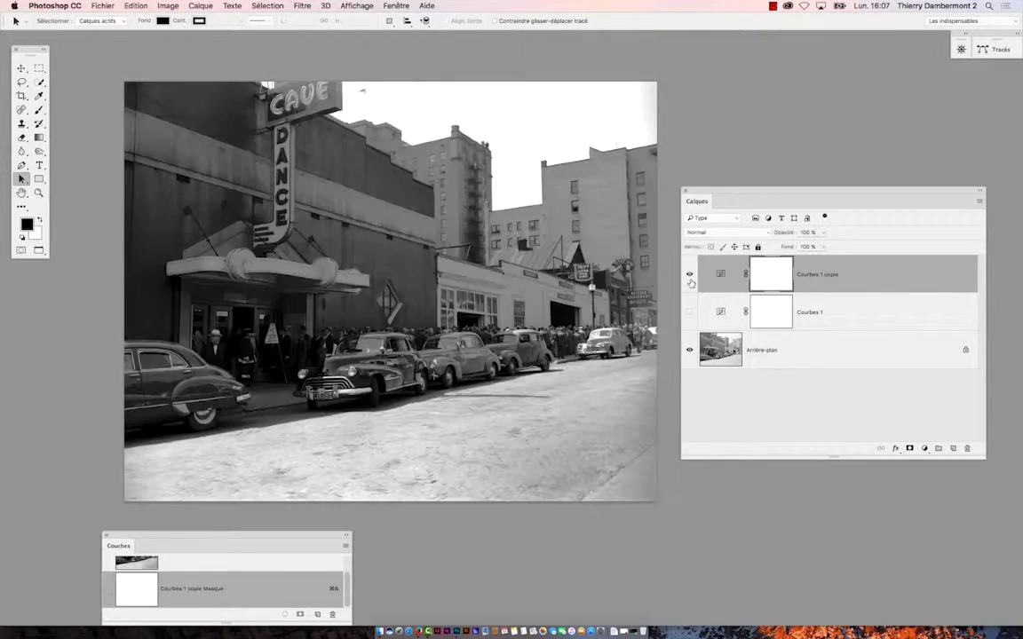
left_click(690, 276)
left_click(690, 312)
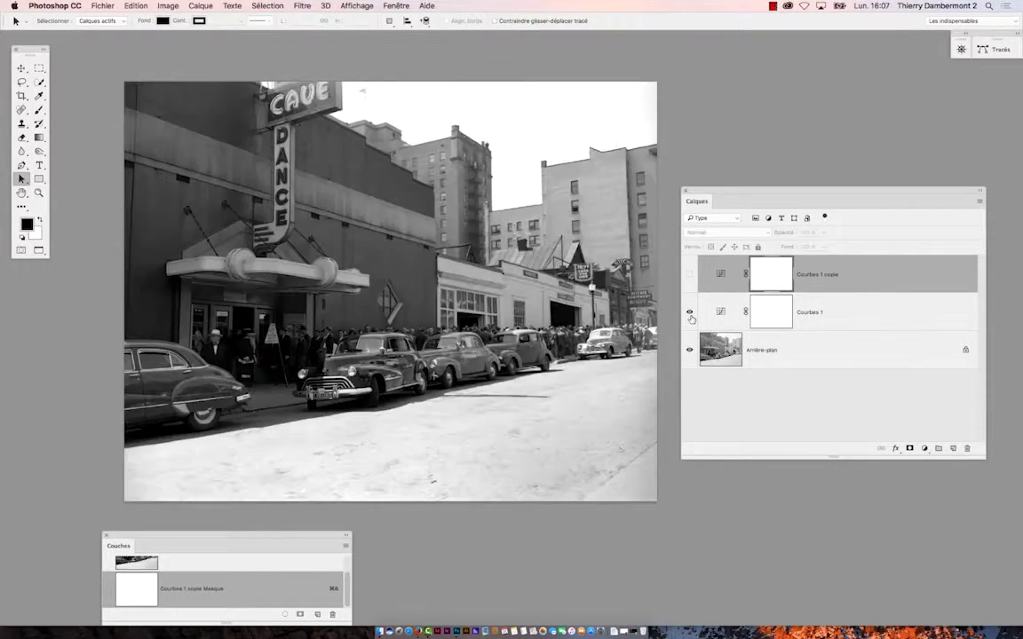
left_click(690, 313)
left_click(689, 276)
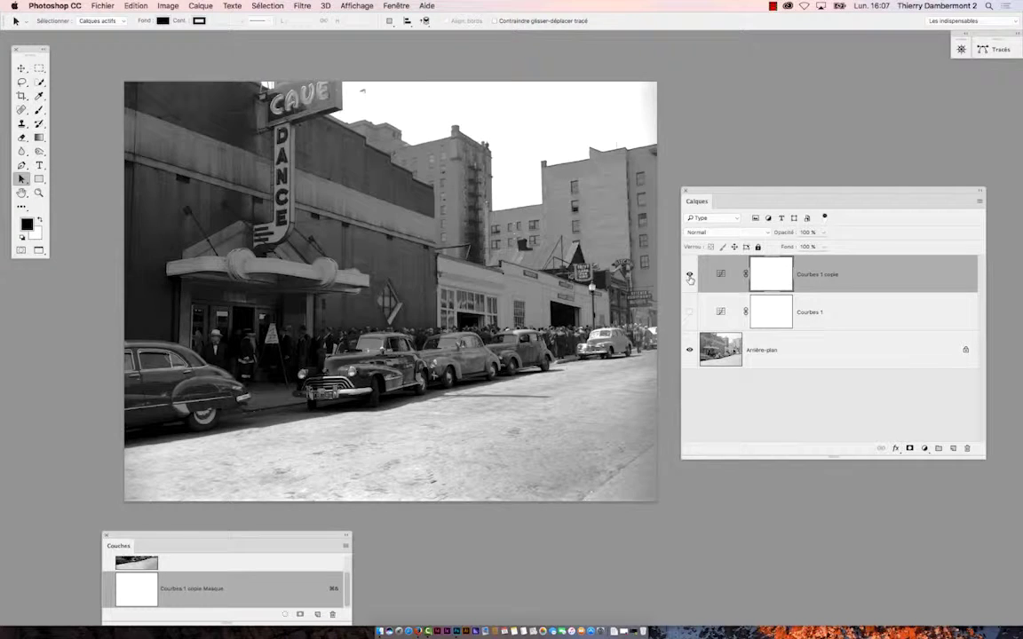
left_click(690, 276)
left_click(690, 311)
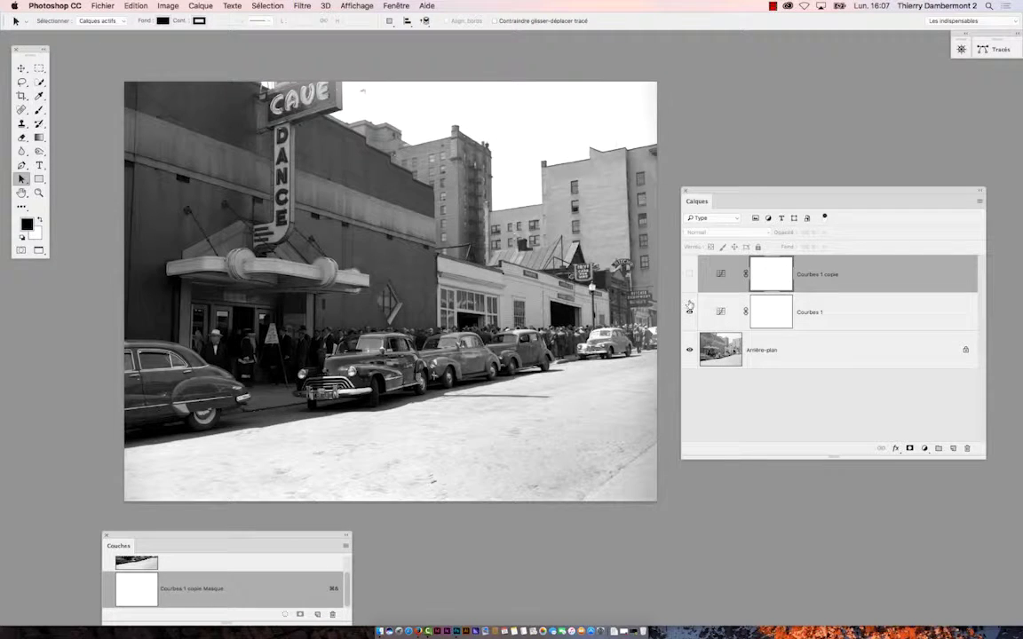
Step: Compare each curve version with the unadjusted photo, leaving only Courbes 1 copie shown above the background
left_click(690, 311)
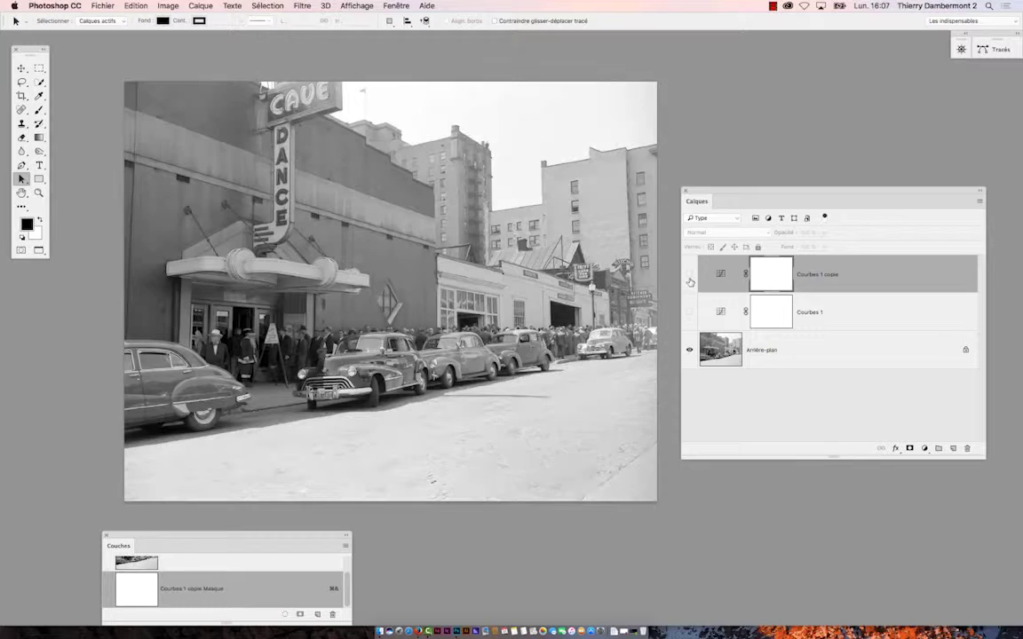
left_click(690, 277)
left_click(690, 276)
left_click(690, 313)
left_click(690, 312)
left_click(690, 276)
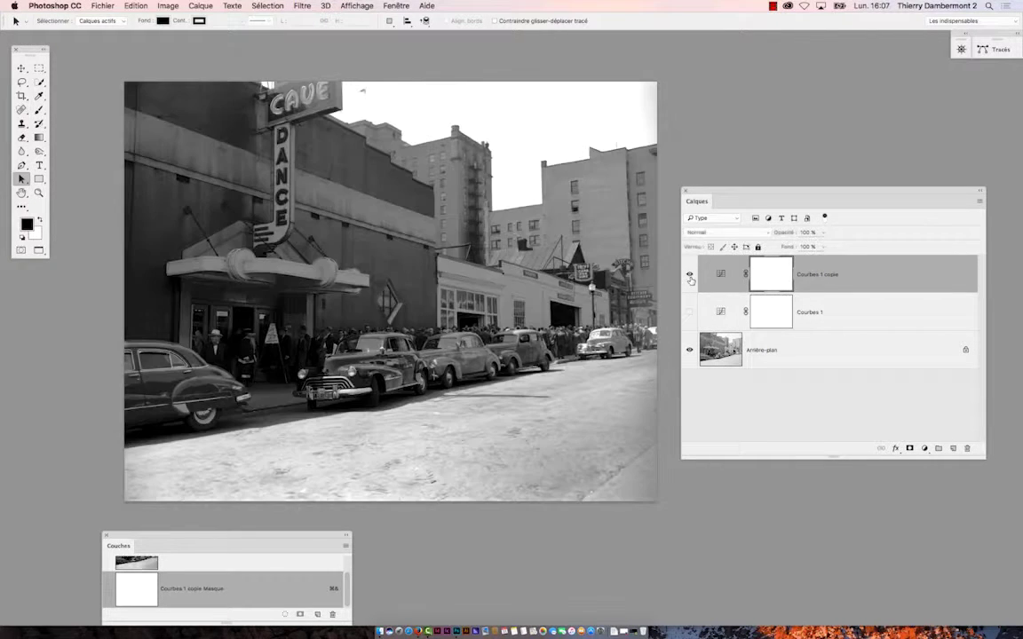
Step: Compare Courbes 1 copie with the unadjusted photo and with Courbes 1, leaving only Courbes 1 copie shown above the background
left_click(690, 277)
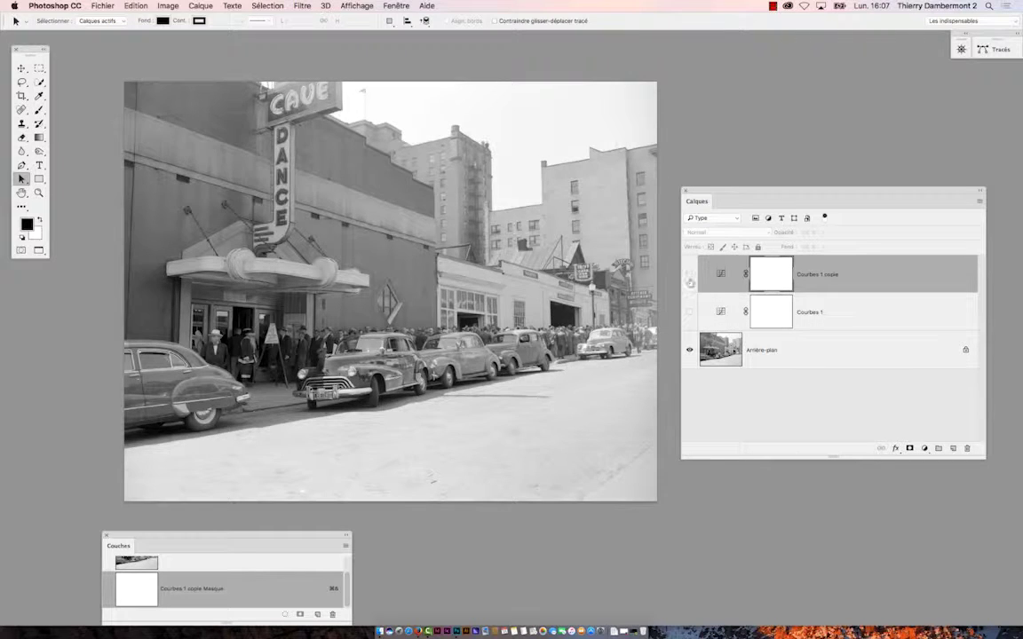
left_click(690, 276)
left_click(690, 276)
left_click(690, 311)
left_click(690, 311)
left_click(690, 276)
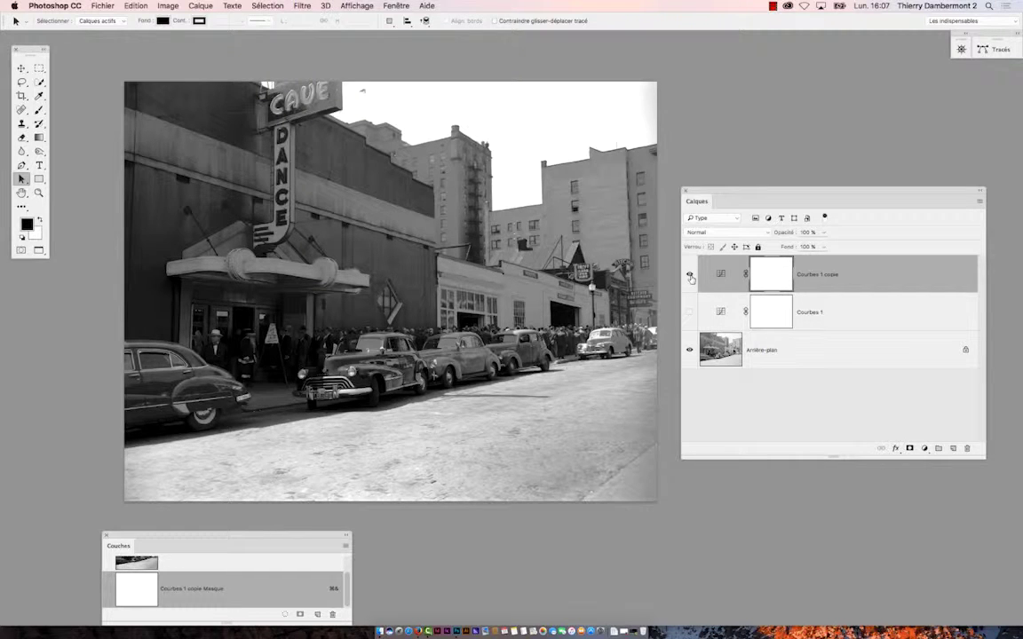
Step: Move the Calques panel farther from the photo and compare the full image with Courbes 1 copie hidden and shown
left_click_drag(719, 196, 744, 196)
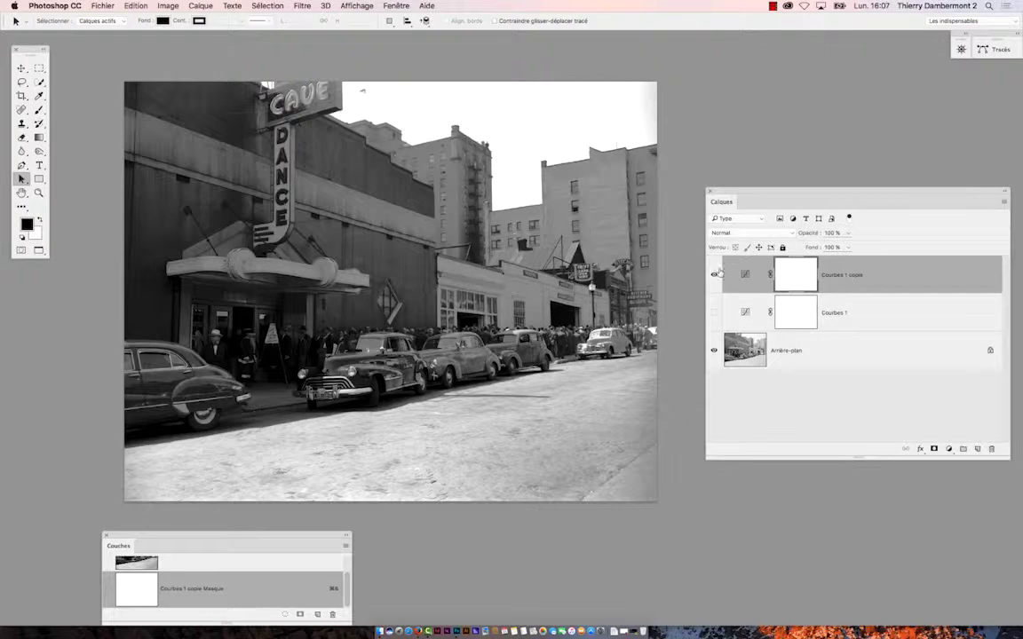
left_click(714, 276)
left_click(713, 276)
left_click(714, 277)
left_click(714, 276)
Step: Examine the parked cars and crowd close up with Courbes 1 copie hidden and shown
scroll(447, 369, "up", 5)
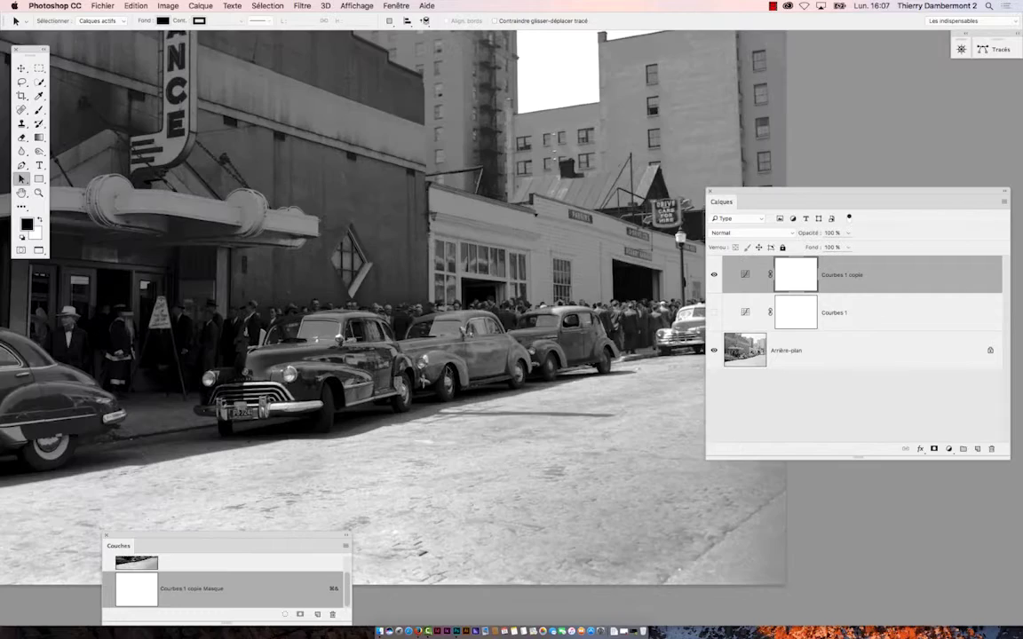
scroll(252, 409, "up", 4)
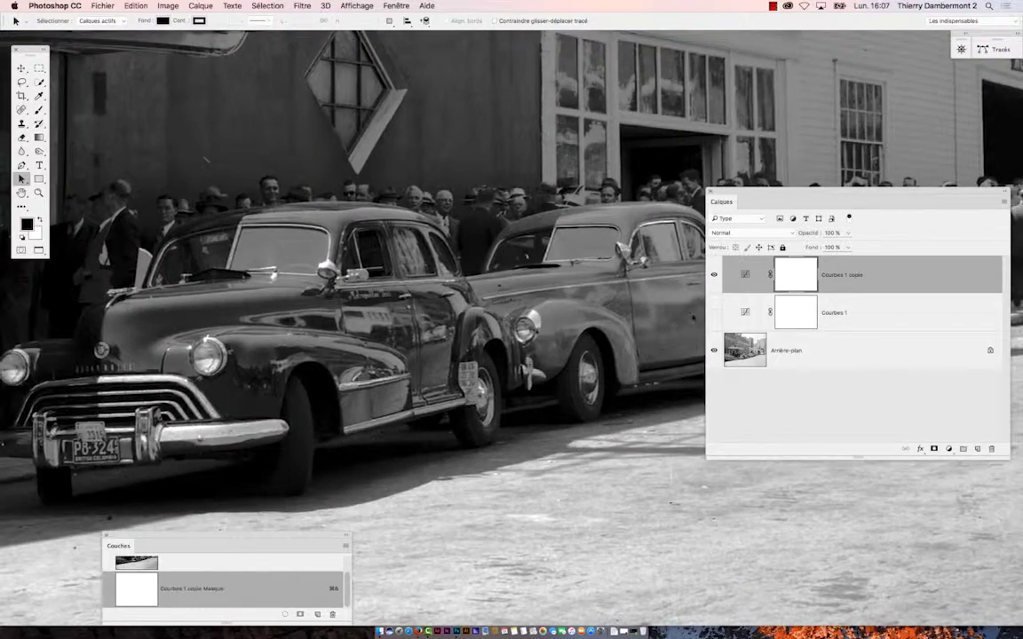
left_click(713, 275)
left_click(713, 276)
left_click(713, 275)
left_click(713, 275)
scroll(552, 327, "down", 2)
scroll(552, 327, "down", 4)
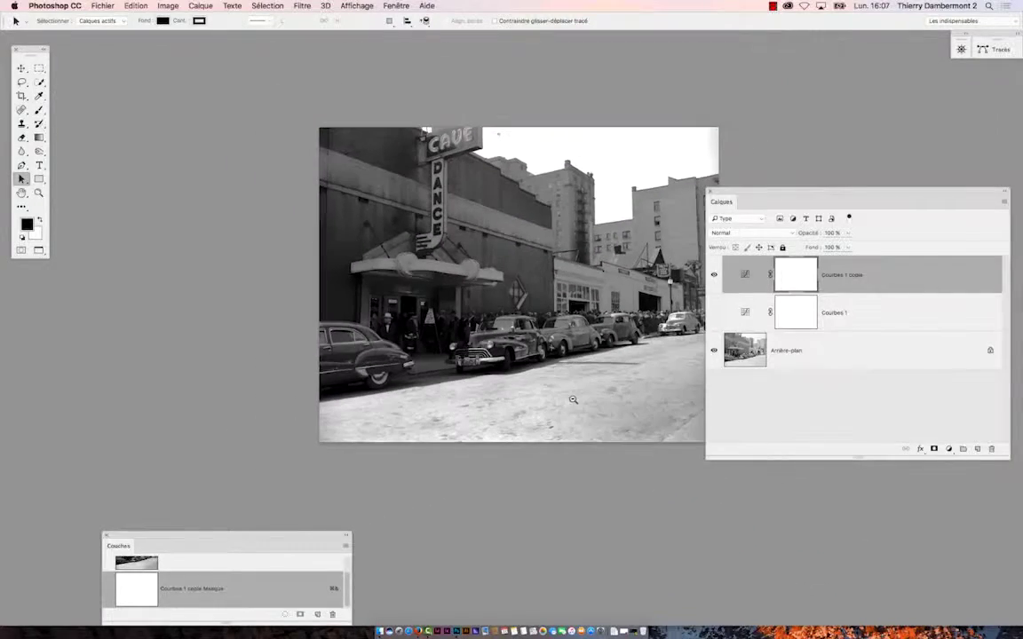
Step: Save the layered document with both curve versions
left_click(102, 5)
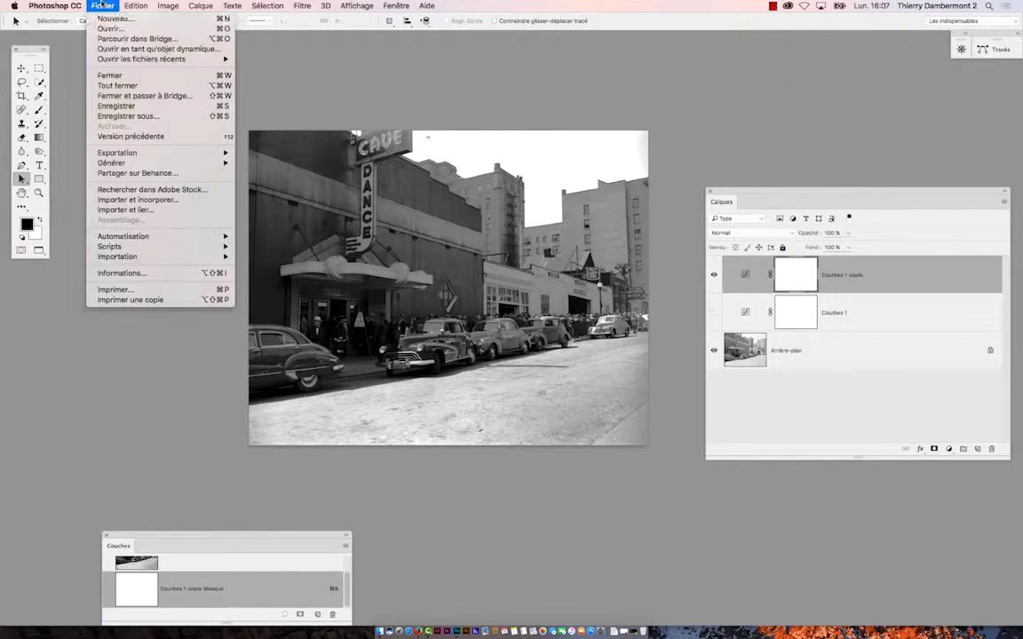
left_click(149, 104)
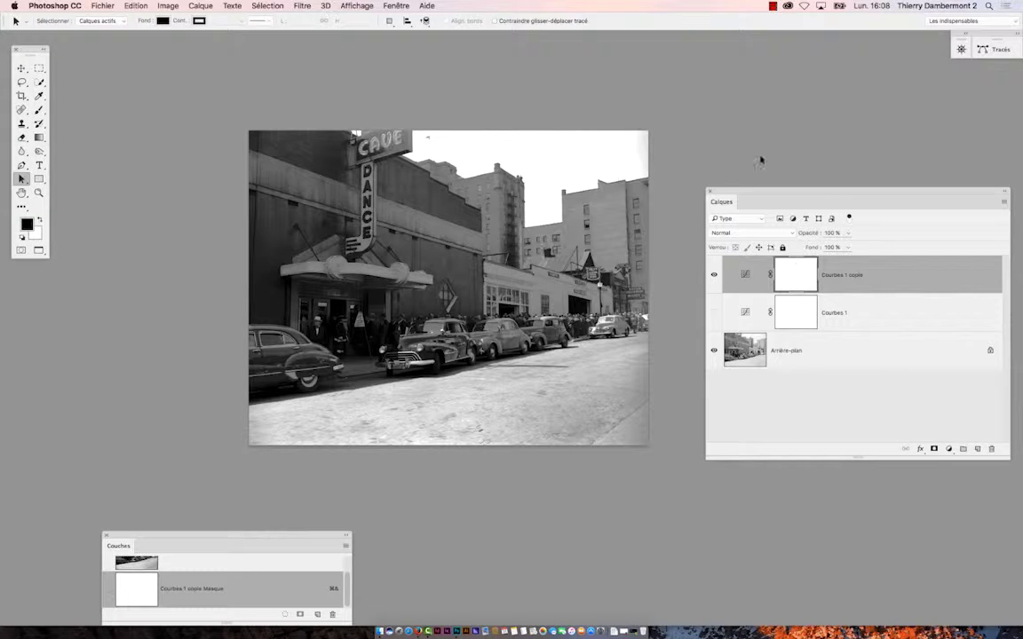
Step: Check the enlarged photo with Courbes 1 copie hidden and shown, and leave the whole image in view beside the Calques panel
scroll(533, 231, "right", 3)
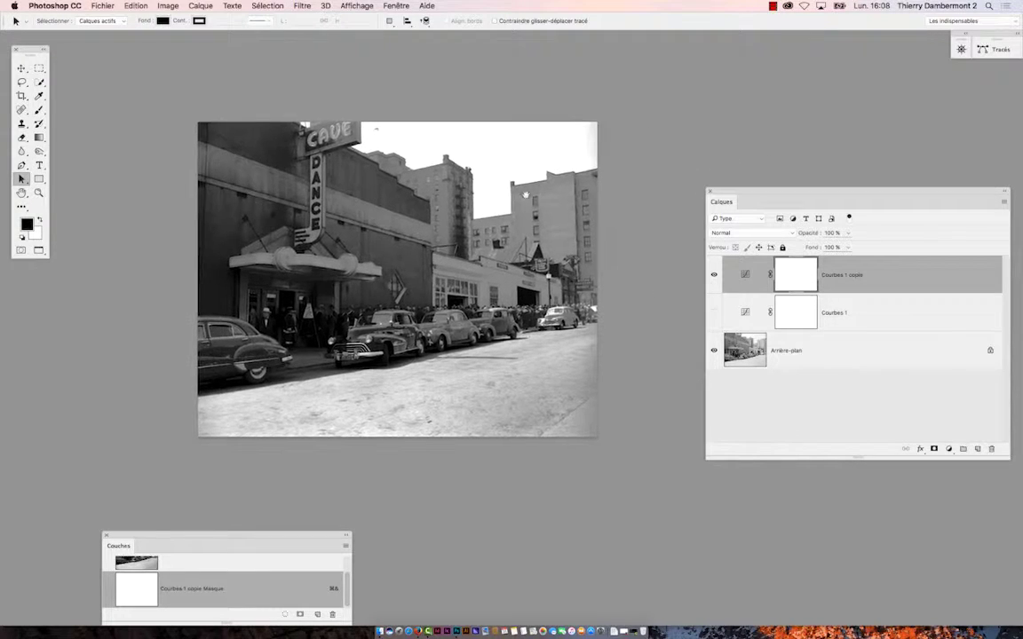
scroll(475, 255, "up", 3)
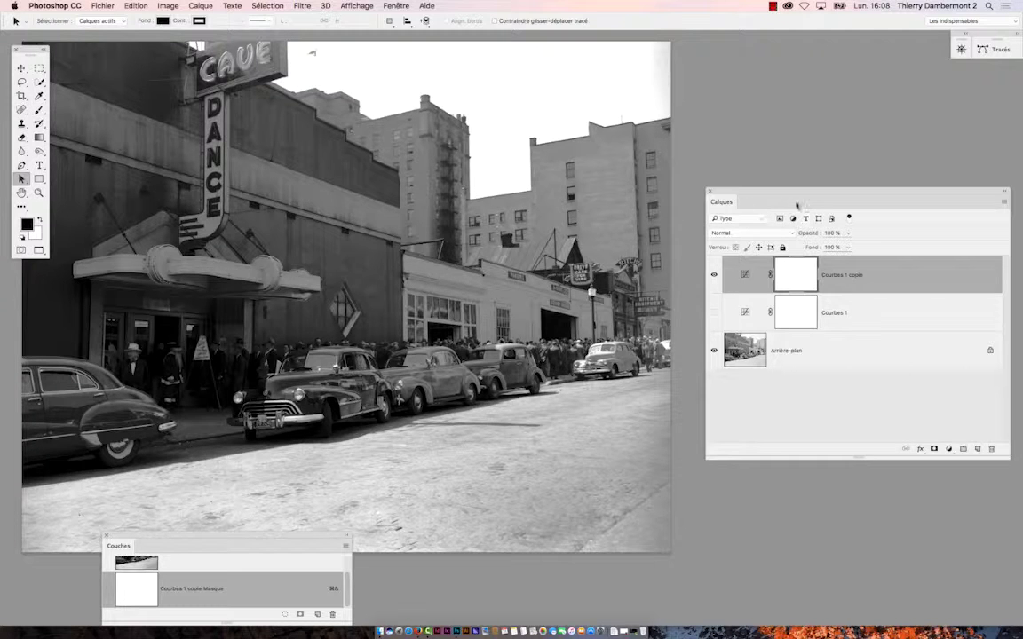
left_click_drag(758, 189, 710, 182)
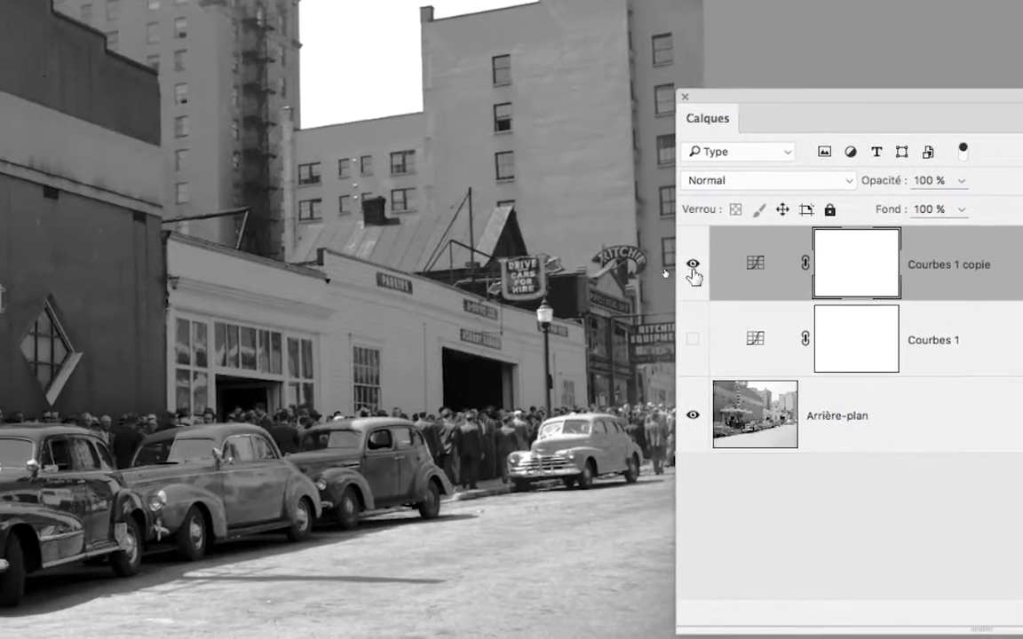
left_click(692, 266)
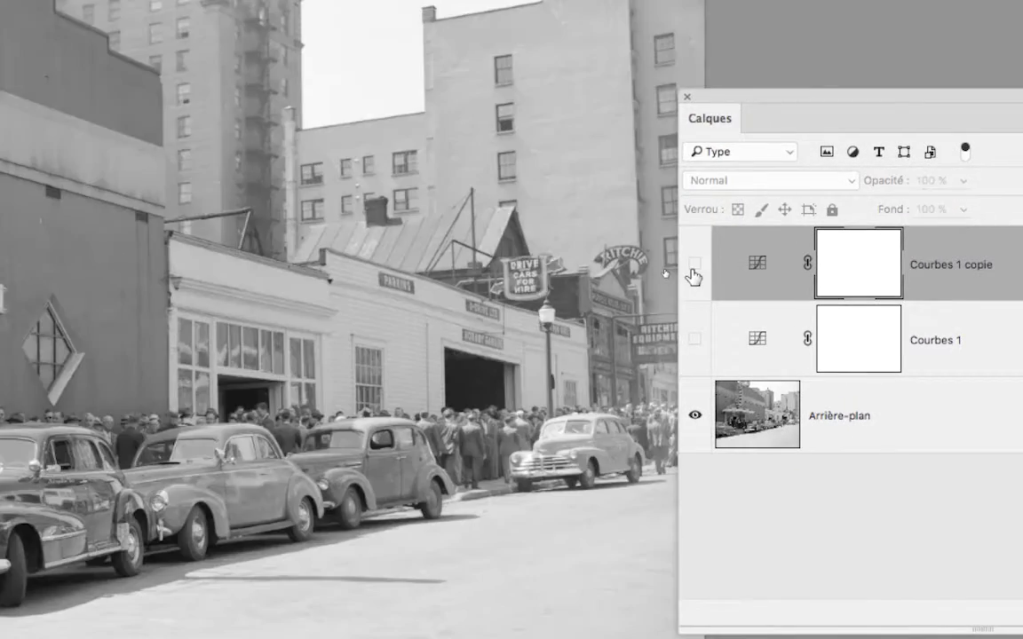
left_click(692, 266)
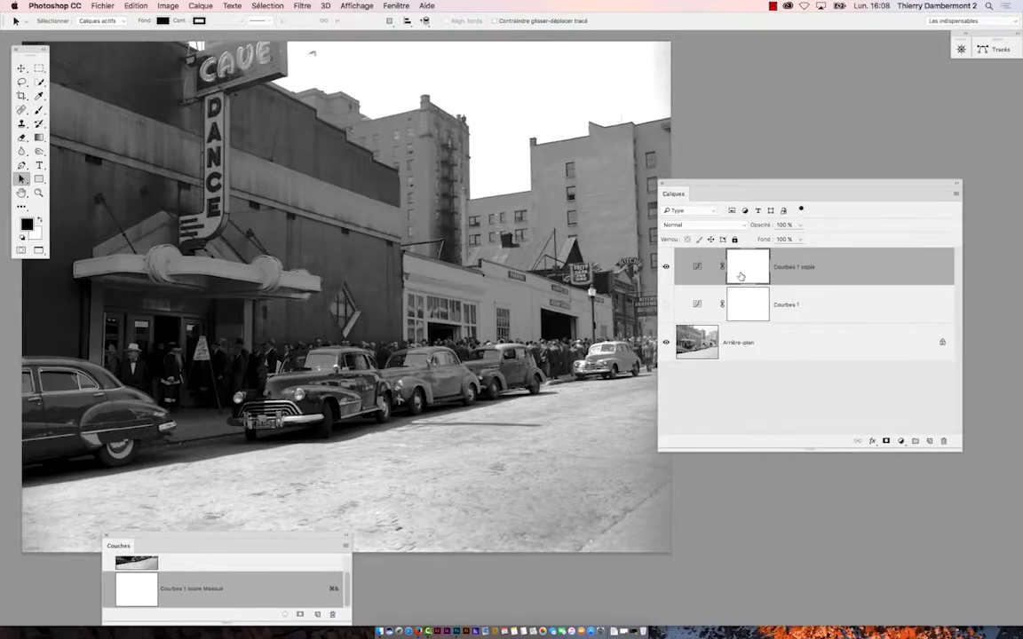
left_click_drag(732, 187, 812, 192)
key("super+0")
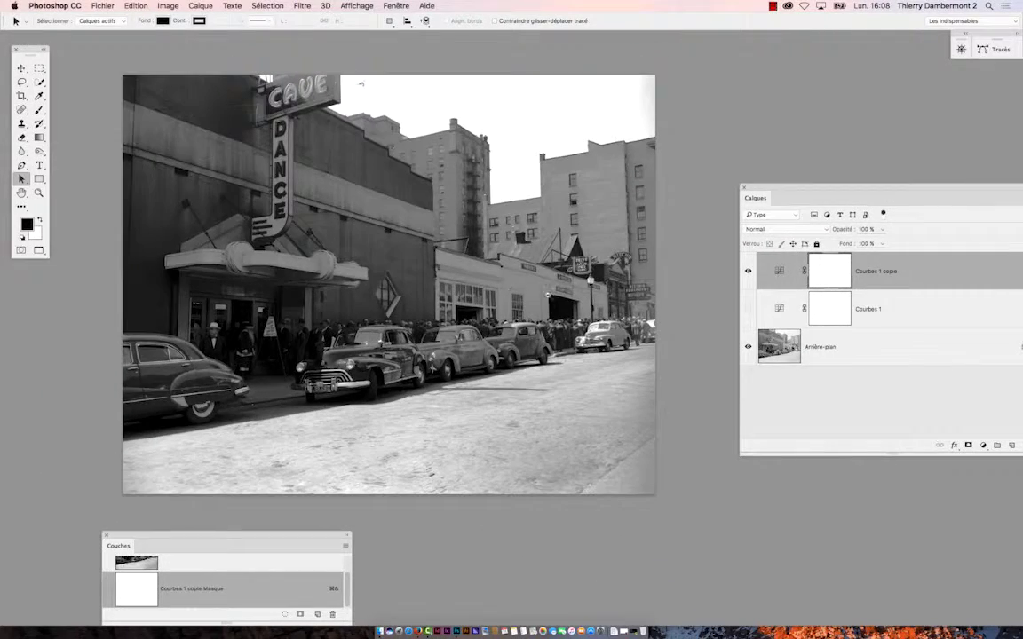
Step: Choose the Brush tool with black and enlarge its tip to about 1200 px for painting the Courbes 1 copie mask
left_click(38, 111)
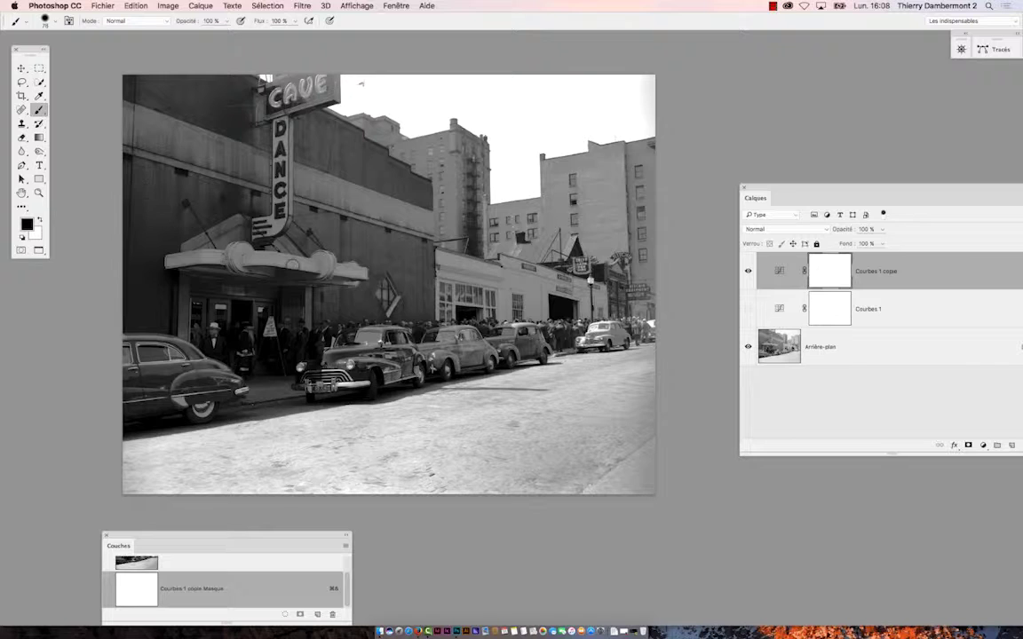
mouse_move(293, 266)
left_mouse_down()
mouse_move(302, 263)
mouse_move(298, 131)
left_mouse_up()
mouse_move(346, 242)
left_mouse_down()
mouse_move(385, 206)
mouse_move(449, 180)
left_mouse_up()
Step: Try full-opacity black strokes on the Courbes 1 copie mask over the sky, the street and the theatre facade, undoing each one
mouse_move(560, 186)
left_mouse_down()
mouse_move(442, 143)
mouse_move(411, 80)
left_mouse_up()
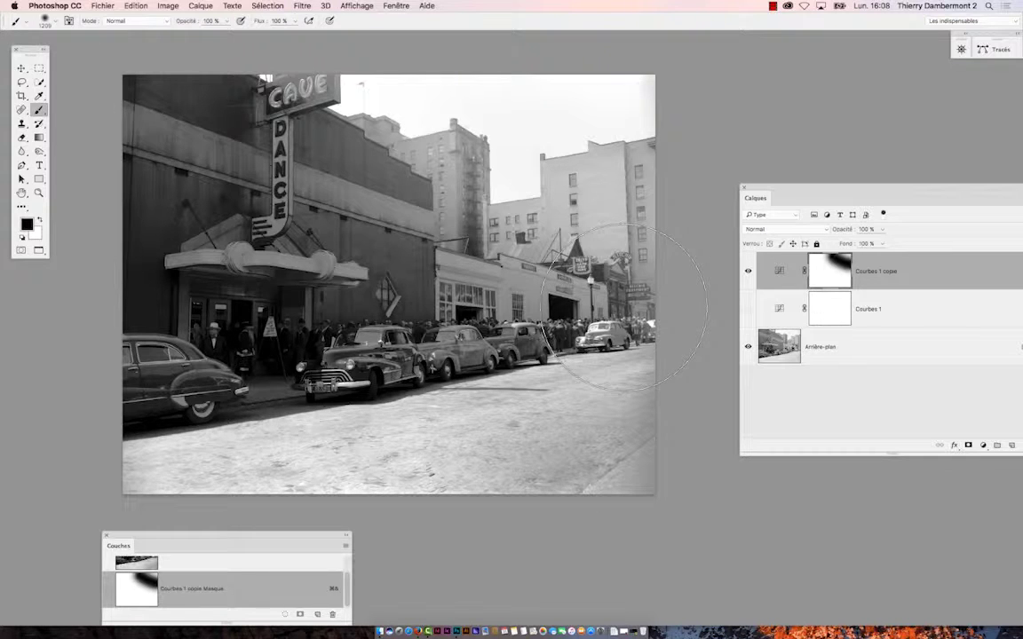
key("super+z")
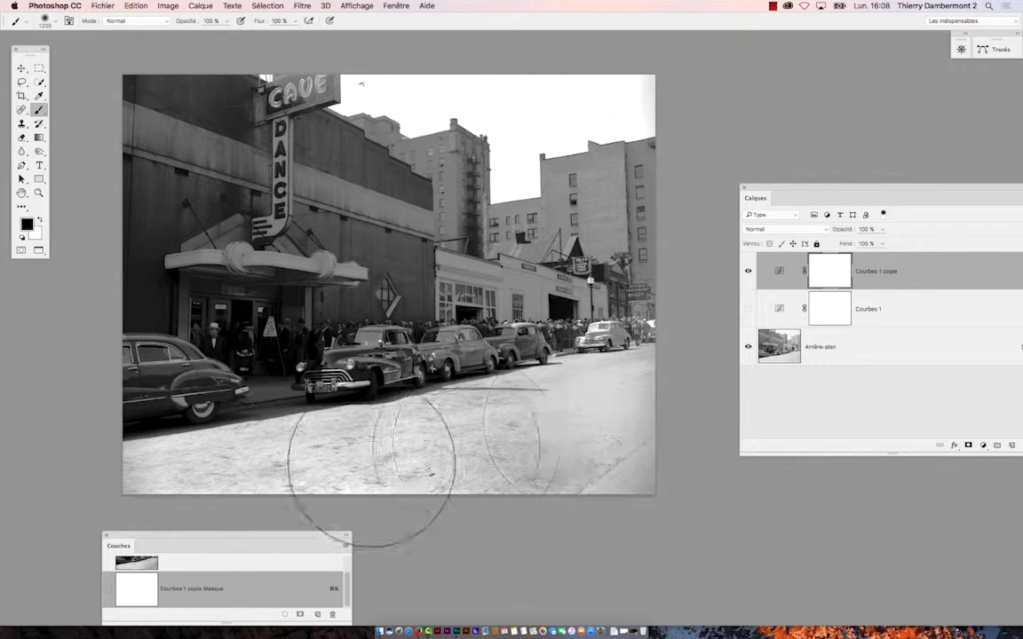
mouse_move(371, 463)
left_mouse_down()
mouse_move(186, 469)
mouse_move(154, 437)
left_mouse_up()
key("super+z")
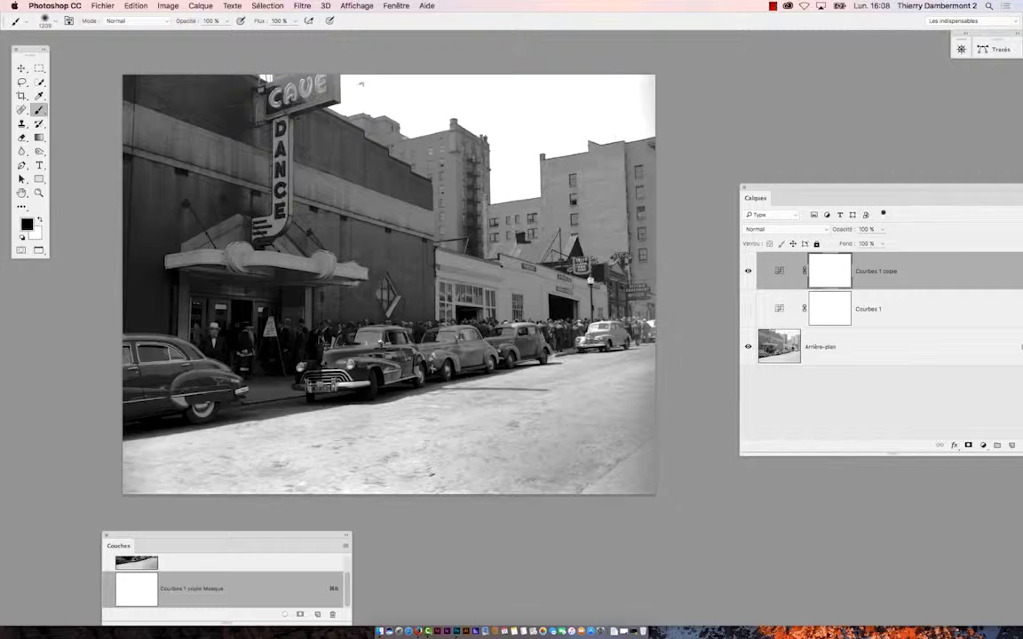
mouse_move(396, 235)
left_mouse_down()
mouse_move(372, 228)
mouse_move(80, 251)
left_mouse_up()
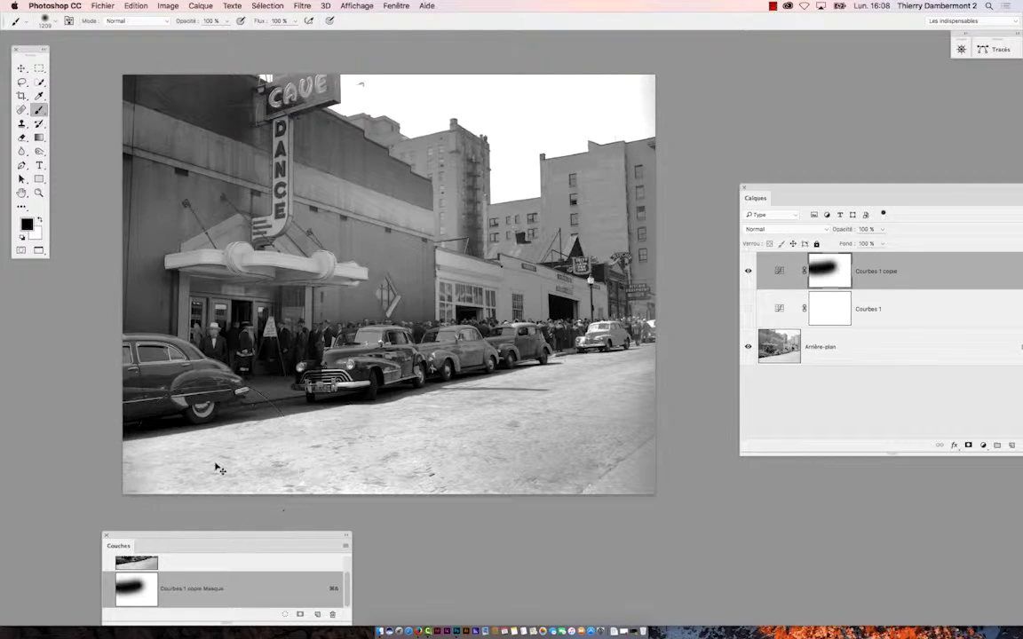
key("super+z")
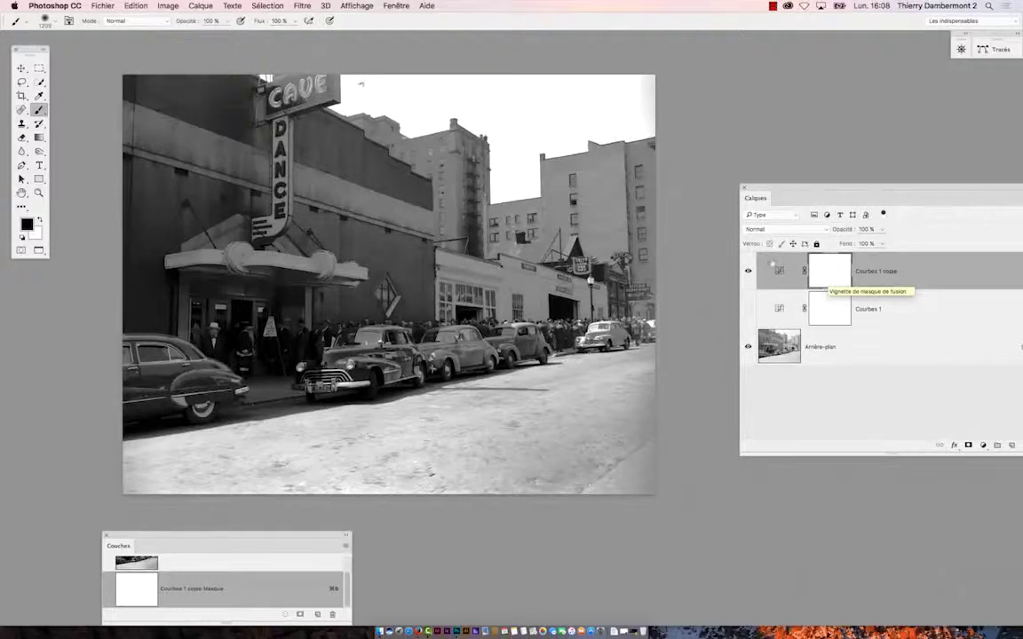
left_click_drag(382, 238, 68, 251)
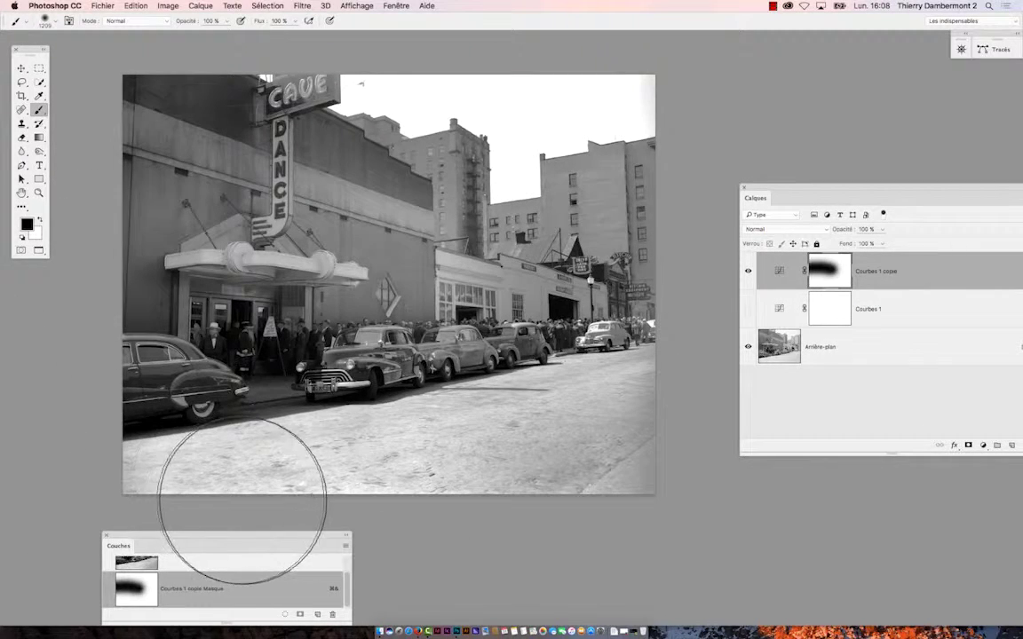
key("super+z")
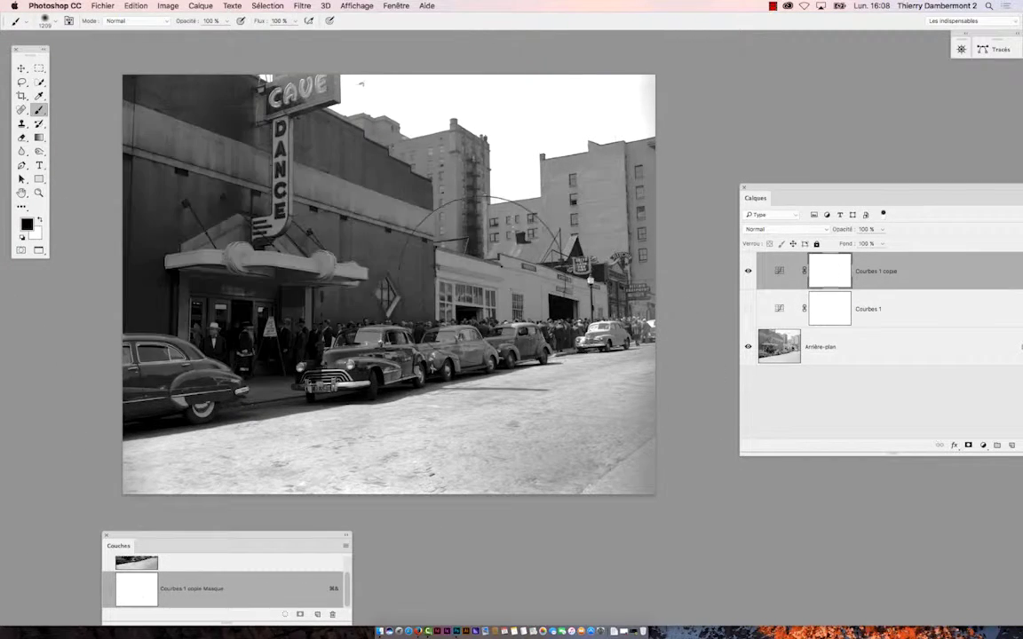
Step: Set the brush opacity to 17% and softly paint black on the Courbes 1 copie mask over the theatre facade, entrance and crowd
left_click(228, 20)
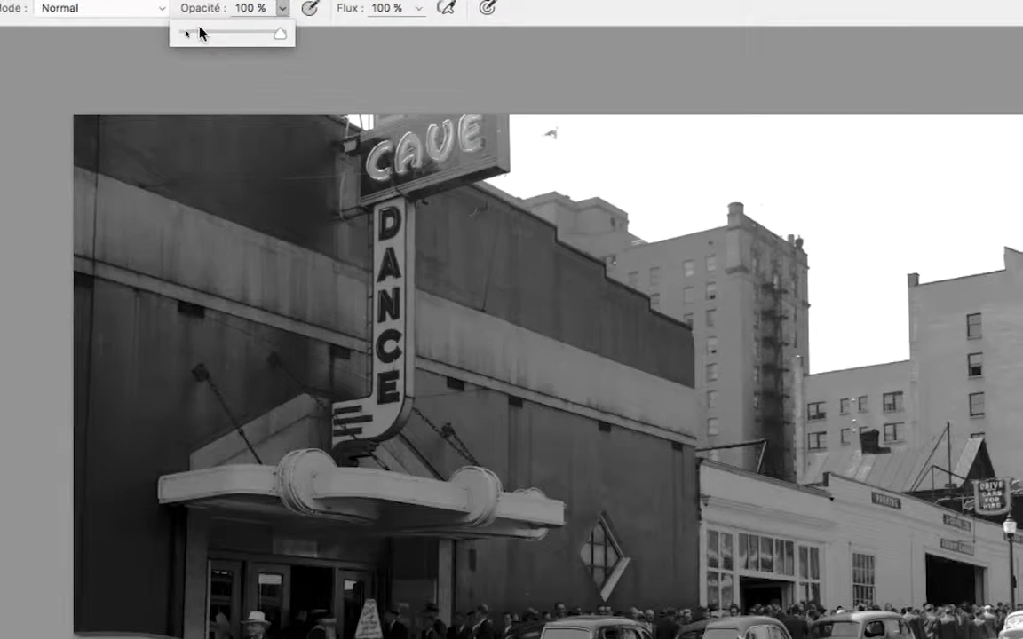
left_click(185, 33)
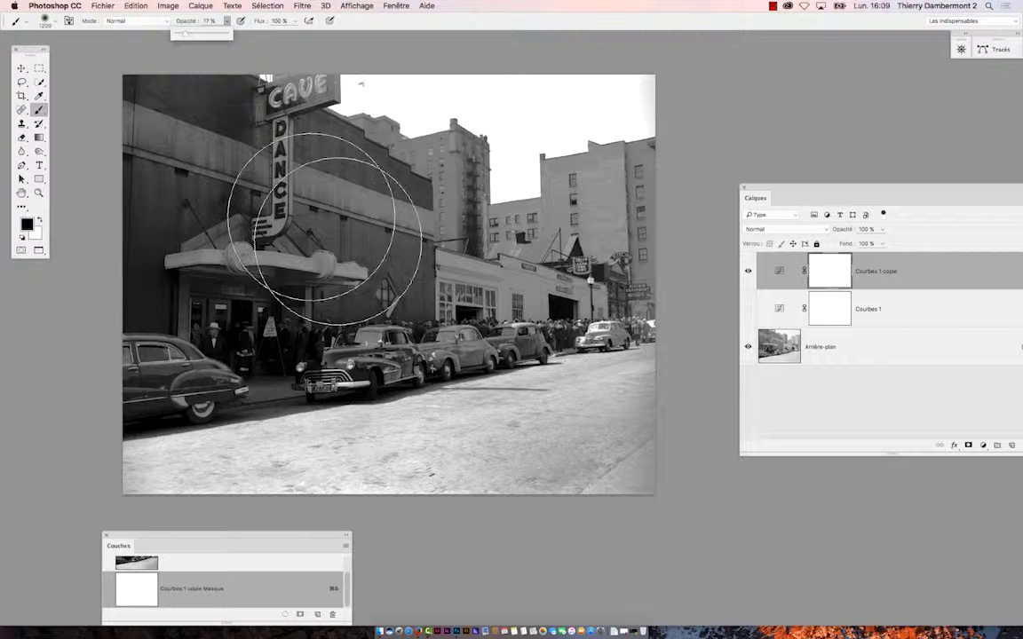
left_click_drag(356, 244, 142, 291)
mouse_move(176, 343)
left_mouse_down()
mouse_move(147, 242)
mouse_move(160, 355)
mouse_move(319, 331)
mouse_move(282, 340)
mouse_move(265, 369)
left_mouse_up()
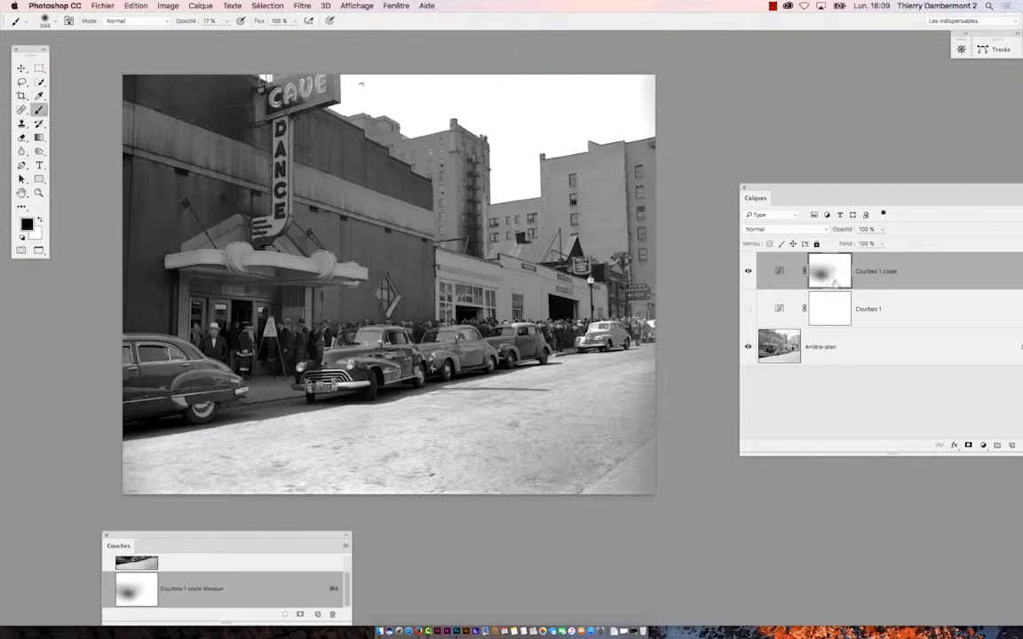
Step: Examine the mask's effect on the entrance and crowd by repeatedly disabling and re-enabling the Courbes 1 copie mask
left_click_drag(811, 191, 717, 193)
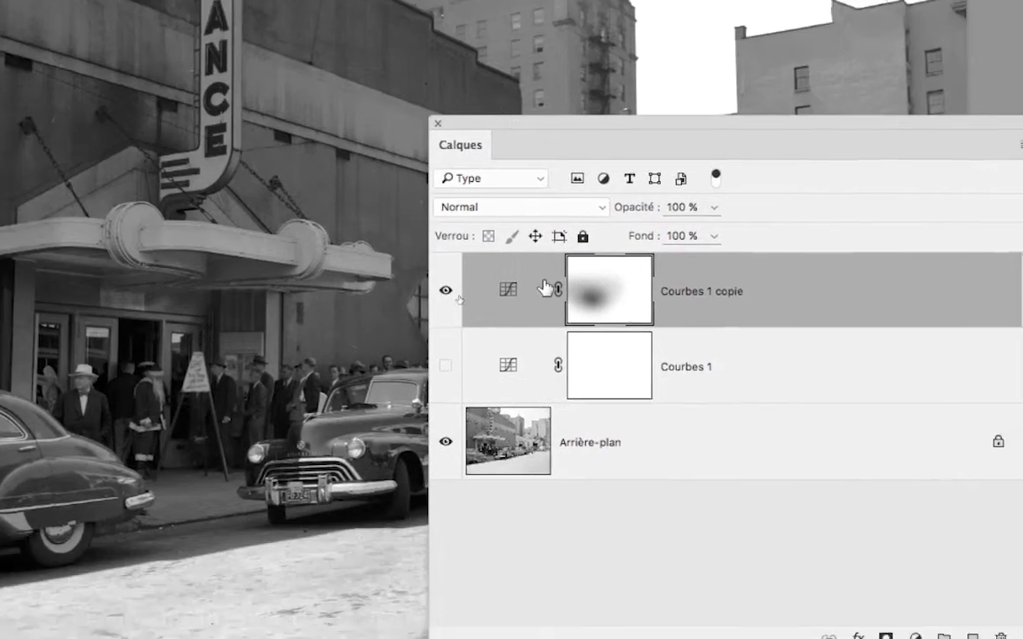
left_click(598, 312, "shift")
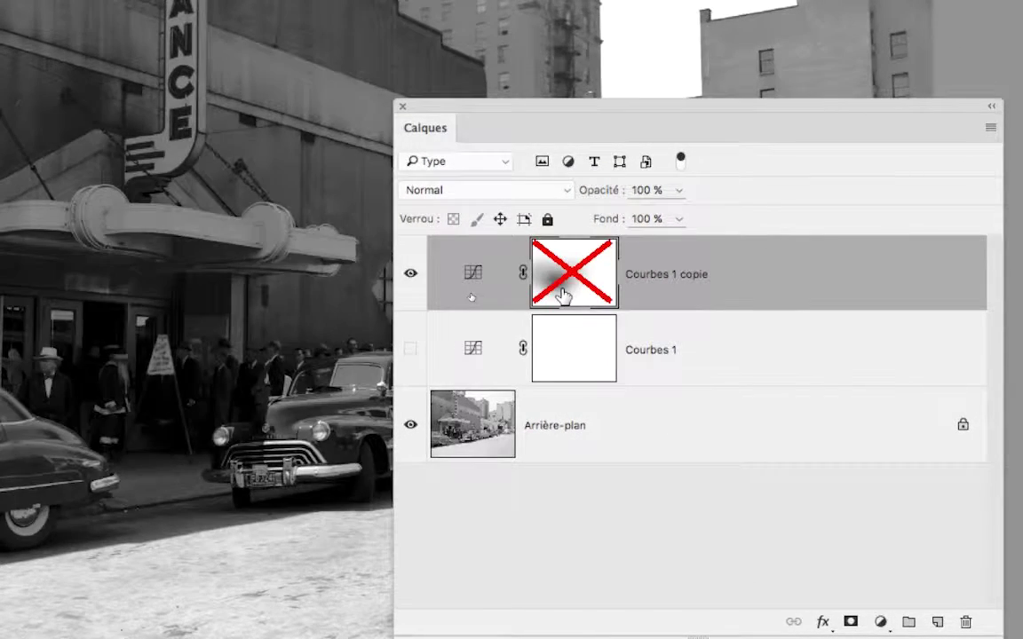
left_click(563, 296, "shift")
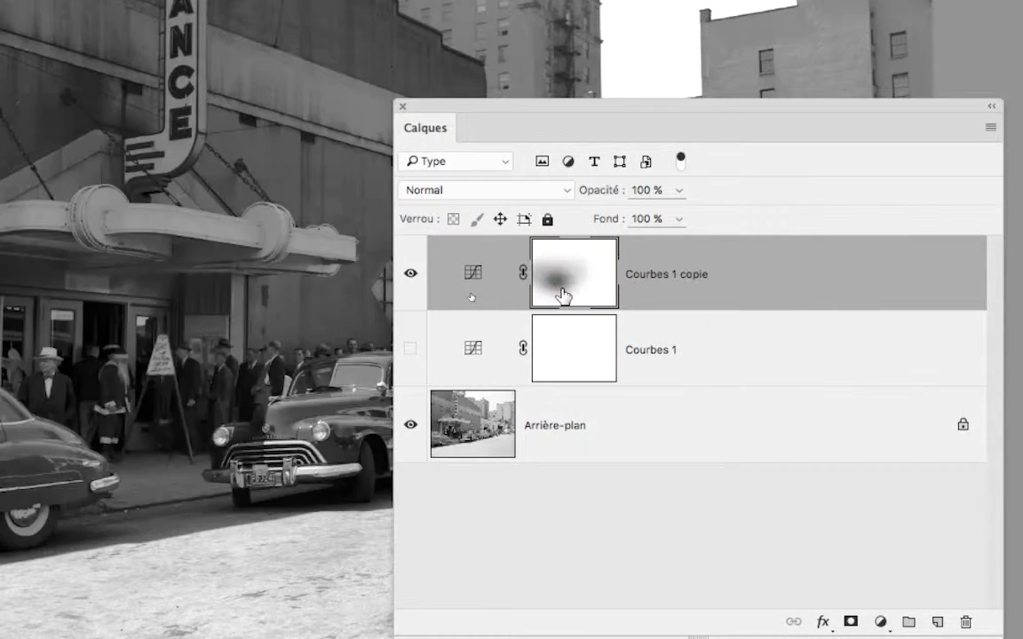
left_click(563, 295, "shift")
left_click(563, 296, "shift")
left_click(563, 296, "shift")
left_click(563, 296, "shift")
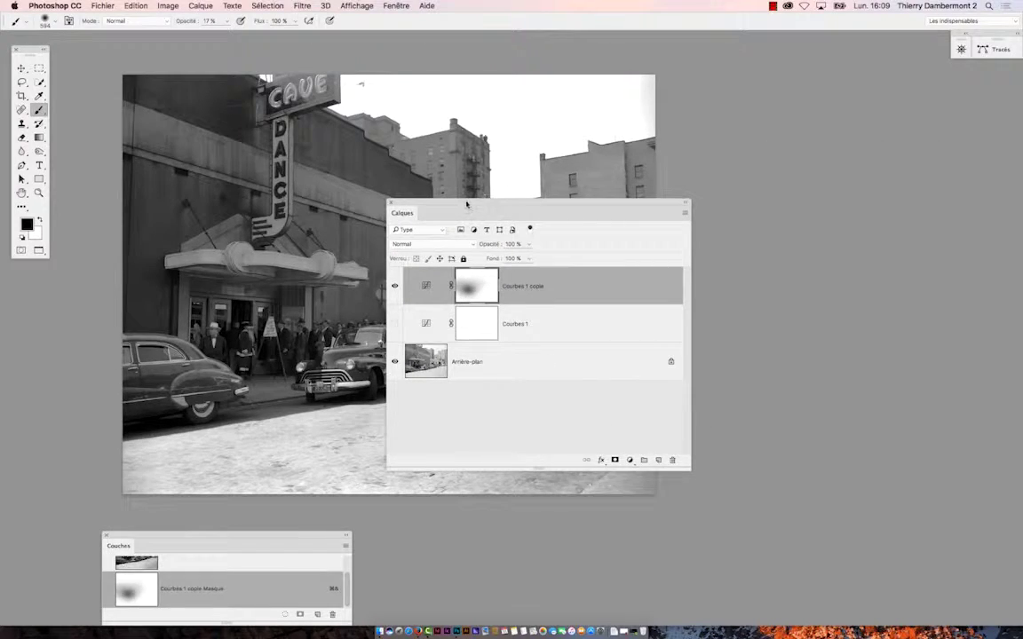
Step: Move the Calques panel off the photo and compare the image with Courbes 1 copie hidden and shown and its mask disabled and enabled
left_click_drag(468, 200, 765, 131)
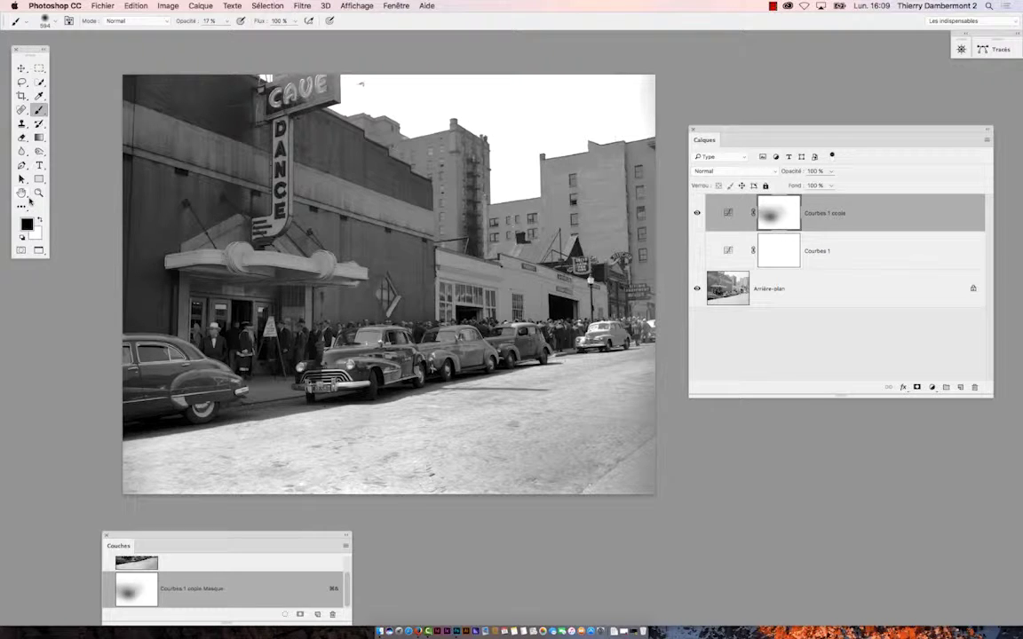
key("v")
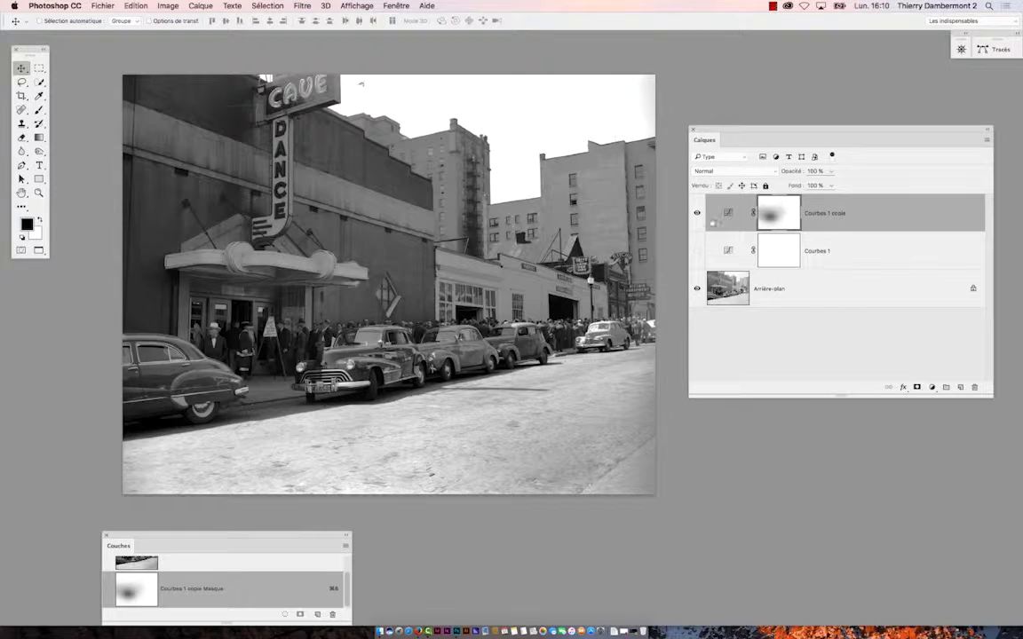
left_click(698, 215)
left_click(698, 215)
left_click(698, 215)
left_click(697, 214)
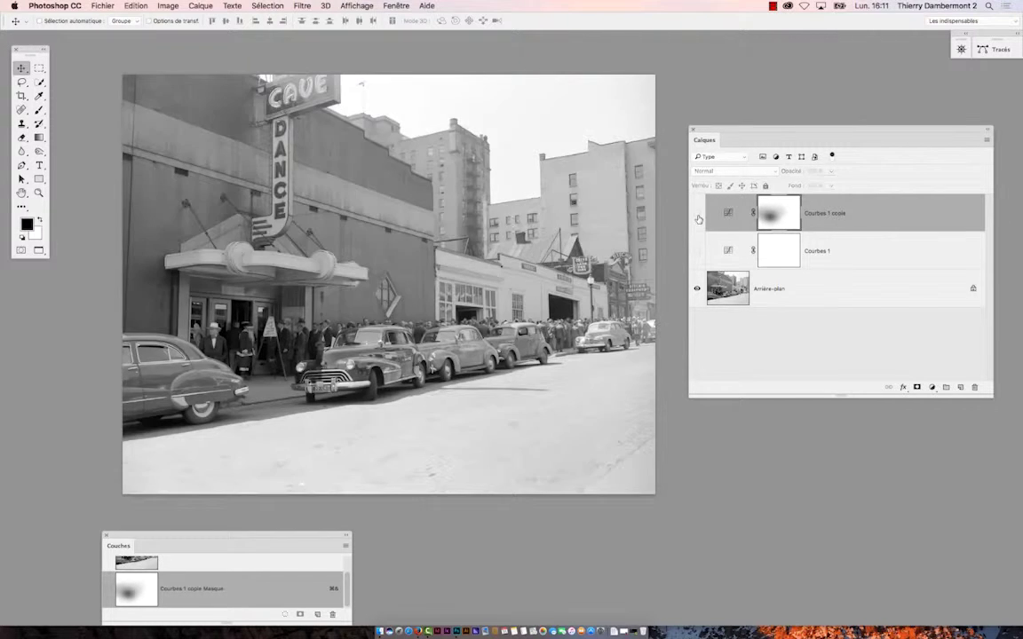
left_click(697, 214)
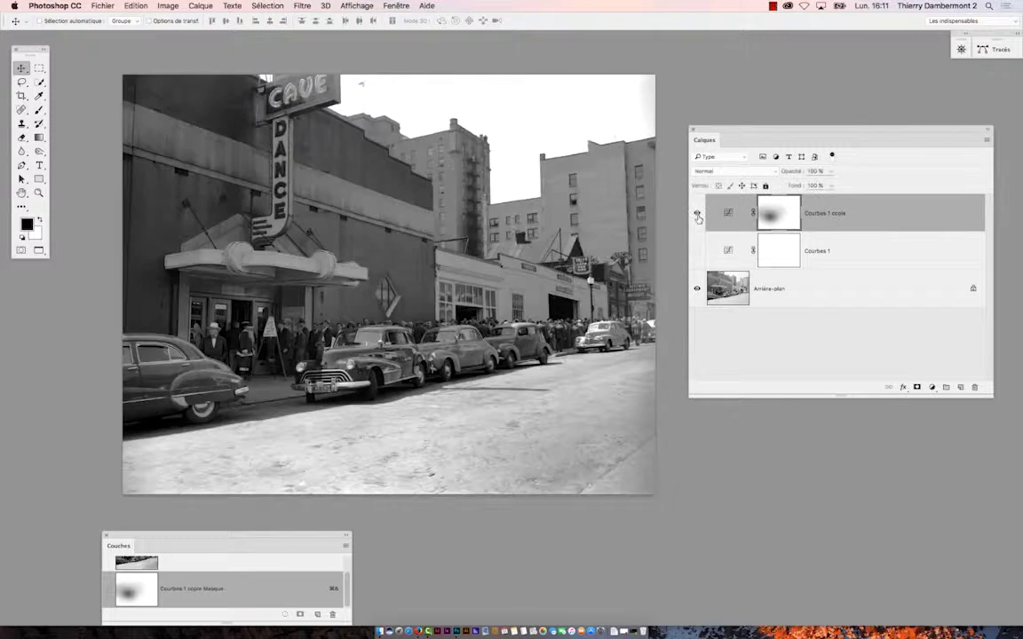
left_click(774, 222, "shift")
left_click(777, 219, "shift")
Step: Save the document with its masked curve layer and switch to Firefox
left_click(100, 5)
left_click(165, 105)
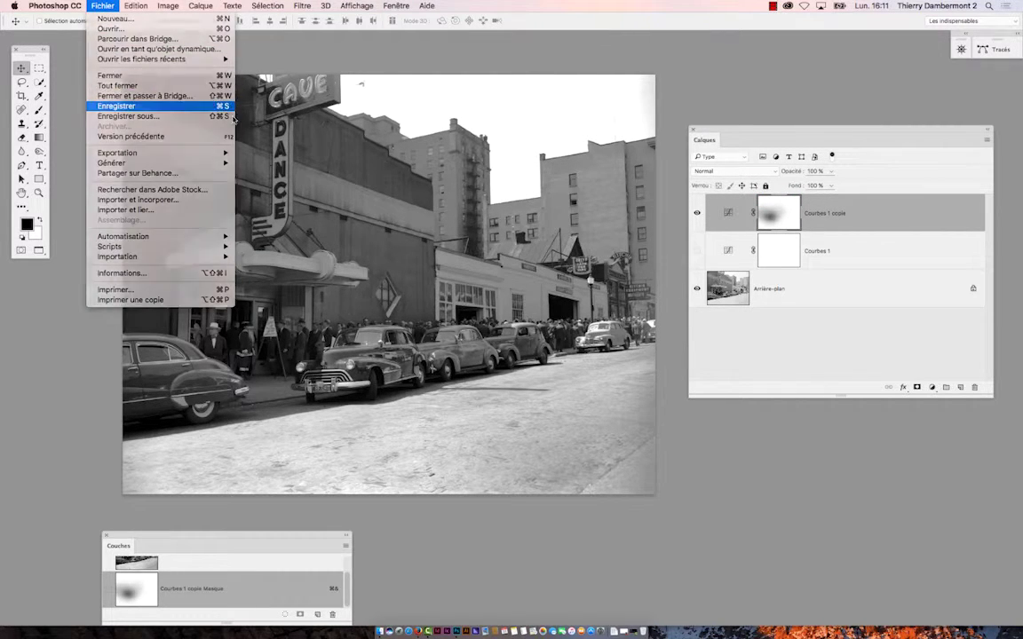
key("super+Tab")
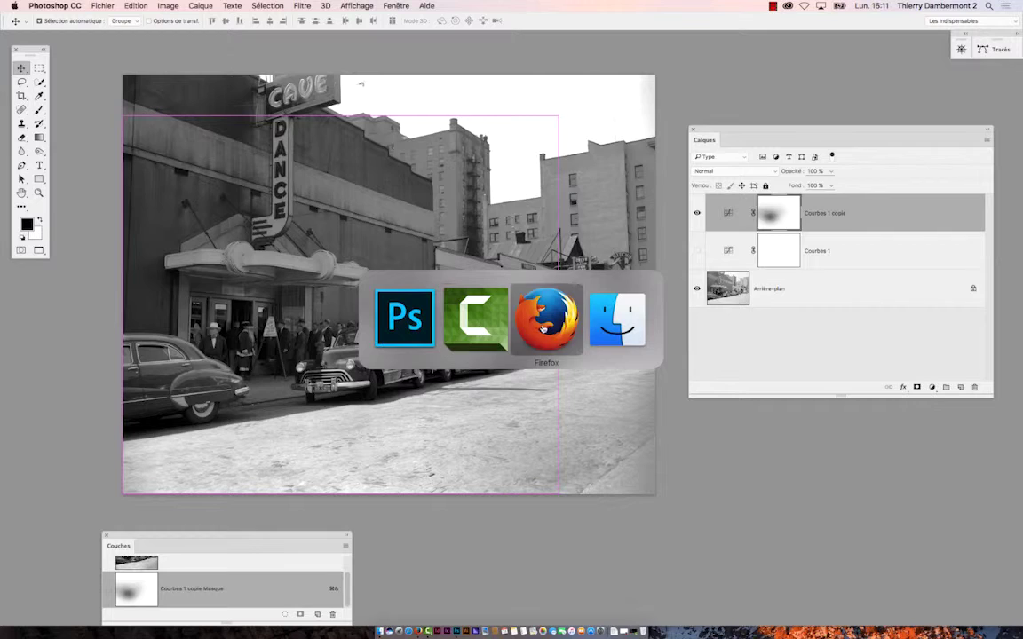